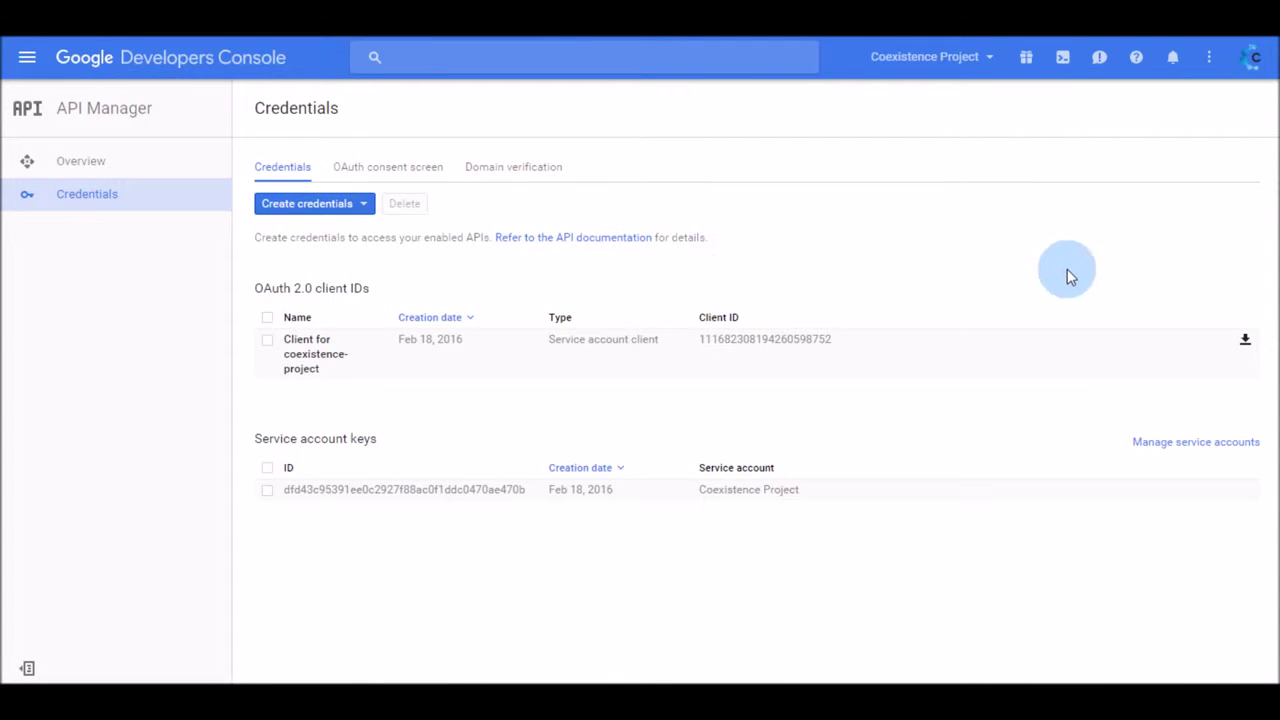
Show the Client ID details of the Coexistence Project service account
{"action": "left_click", "coordinate": [1182, 444]}
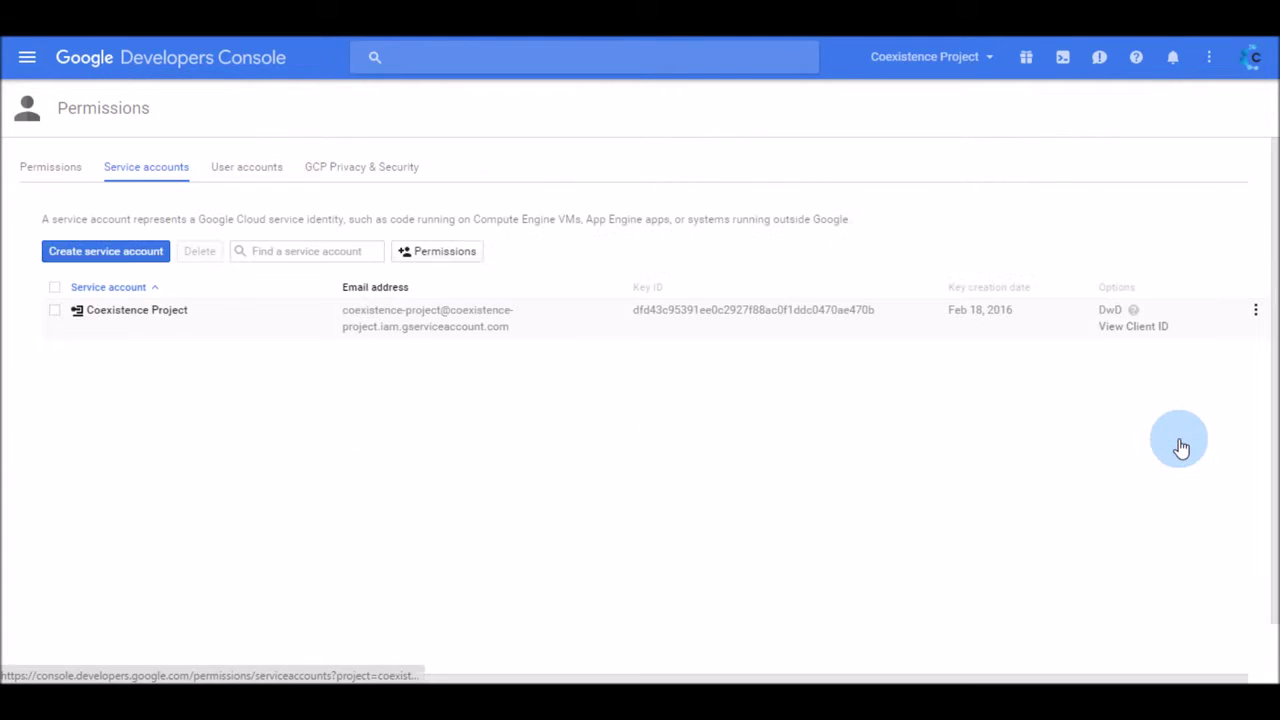
{"action": "left_click", "coordinate": [1133, 327]}
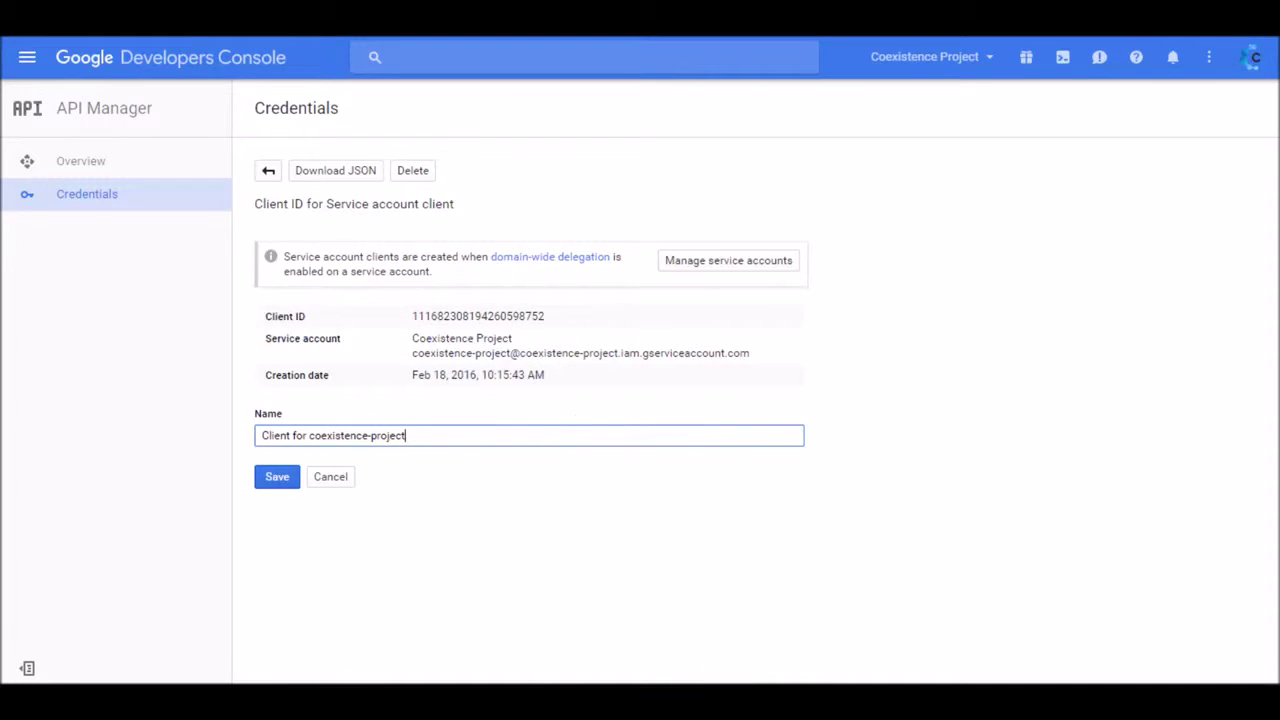
Copy the Client ID into Notepad under the Client ID heading
{"action": "left_click", "coordinate": [714, 677]}
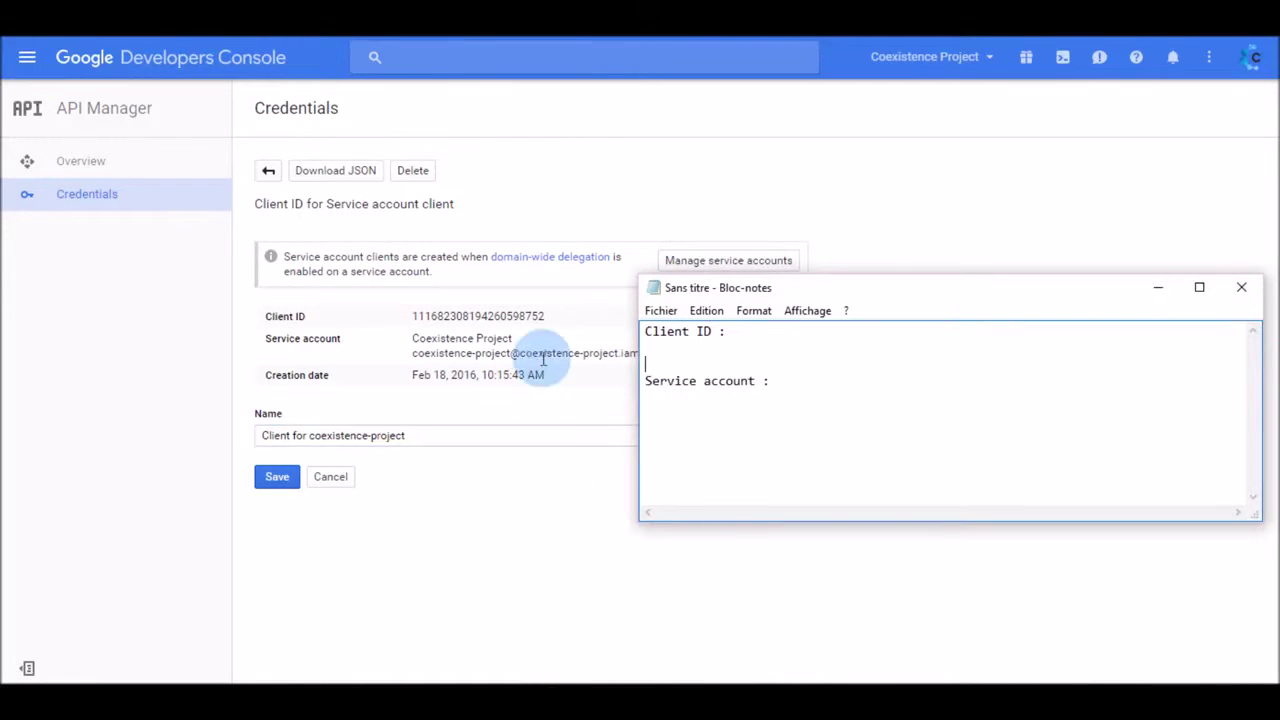
{"action": "left_click_drag", "start_coordinate": [554, 319], "coordinate": [404, 318]}
{"action": "key", "text": "ctrl+c"}
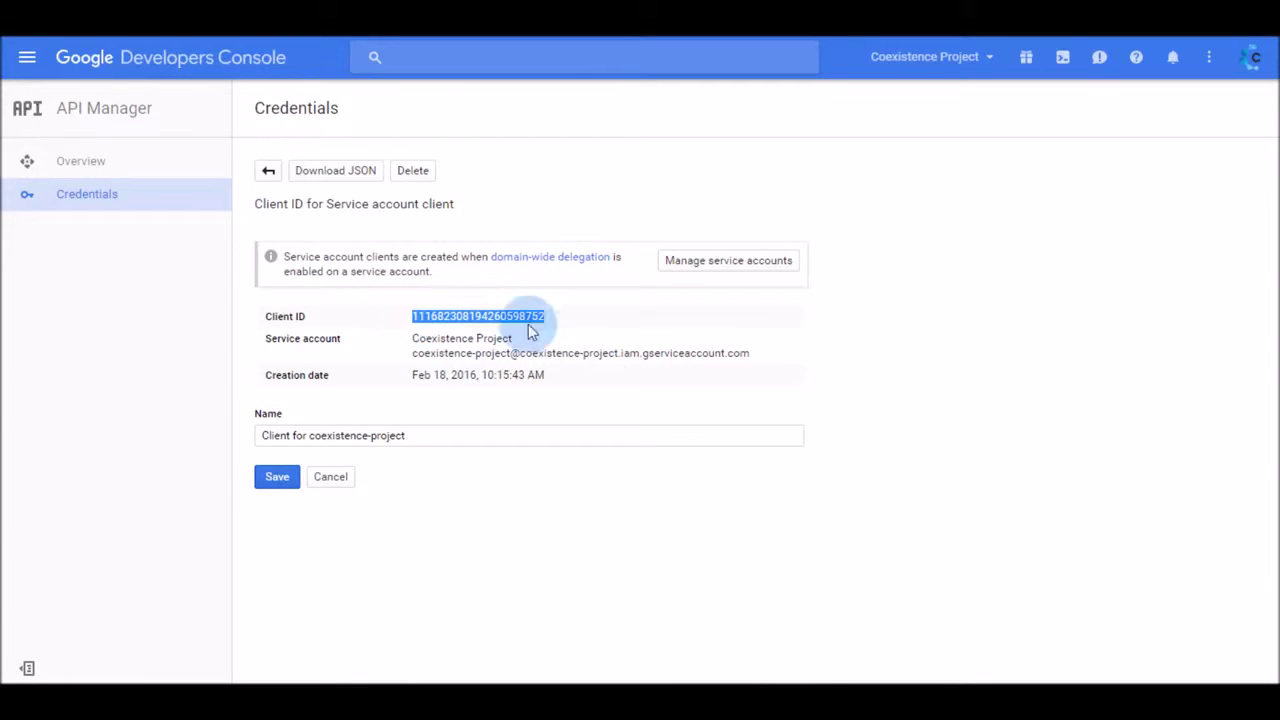
{"action": "left_click", "coordinate": [716, 677]}
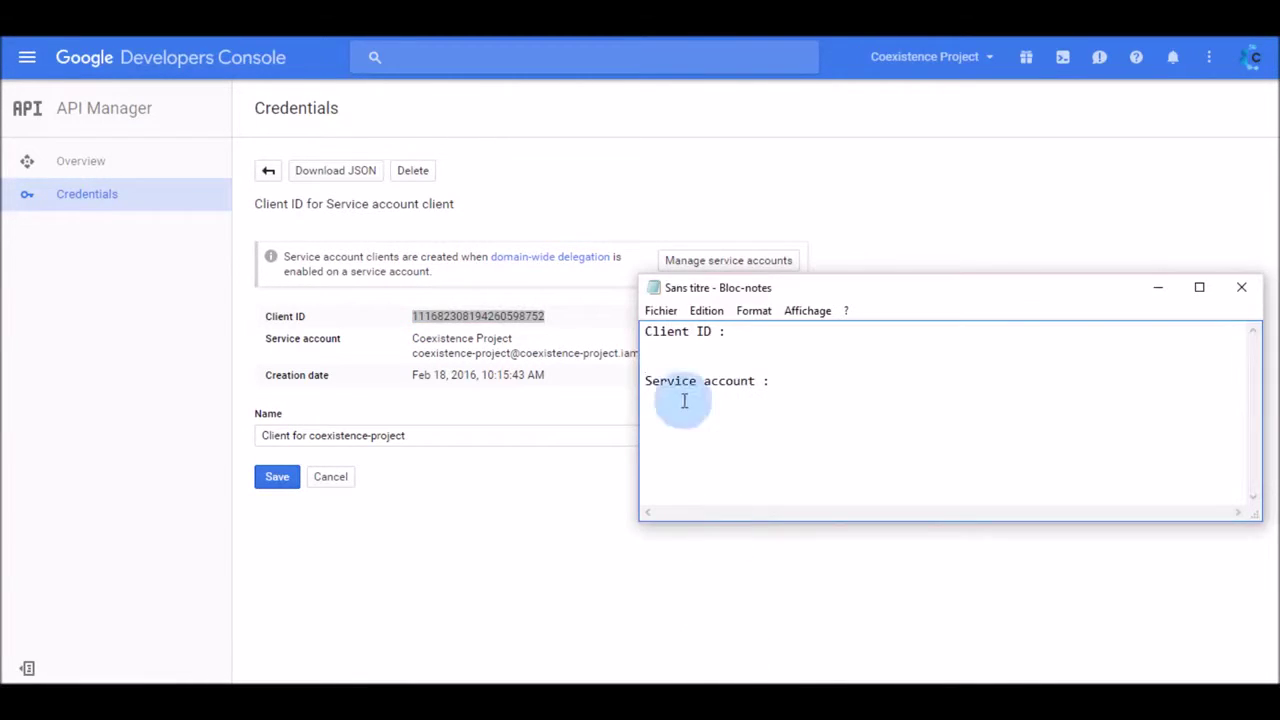
{"action": "left_click", "coordinate": [663, 348]}
{"action": "key", "text": "ctrl+v"}
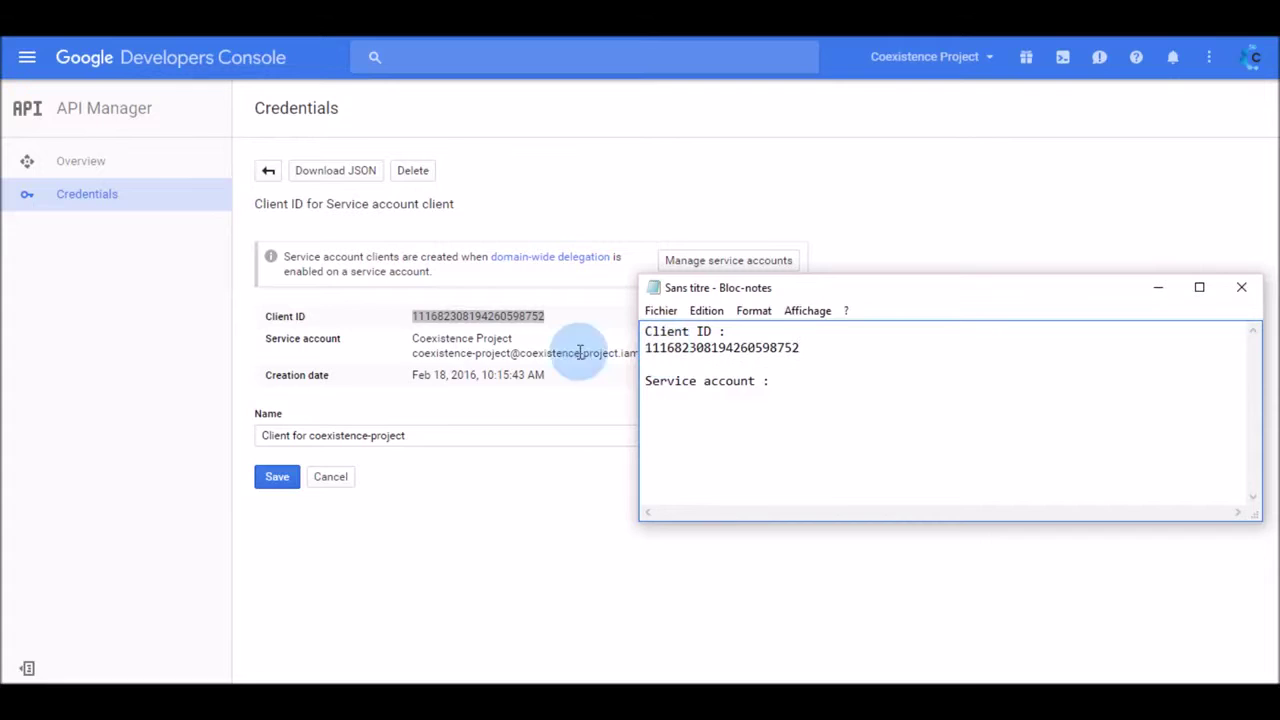
Paste the service account email under Service account in Notepad, then sign in to Cloudiway
{"action": "left_click", "coordinate": [410, 358]}
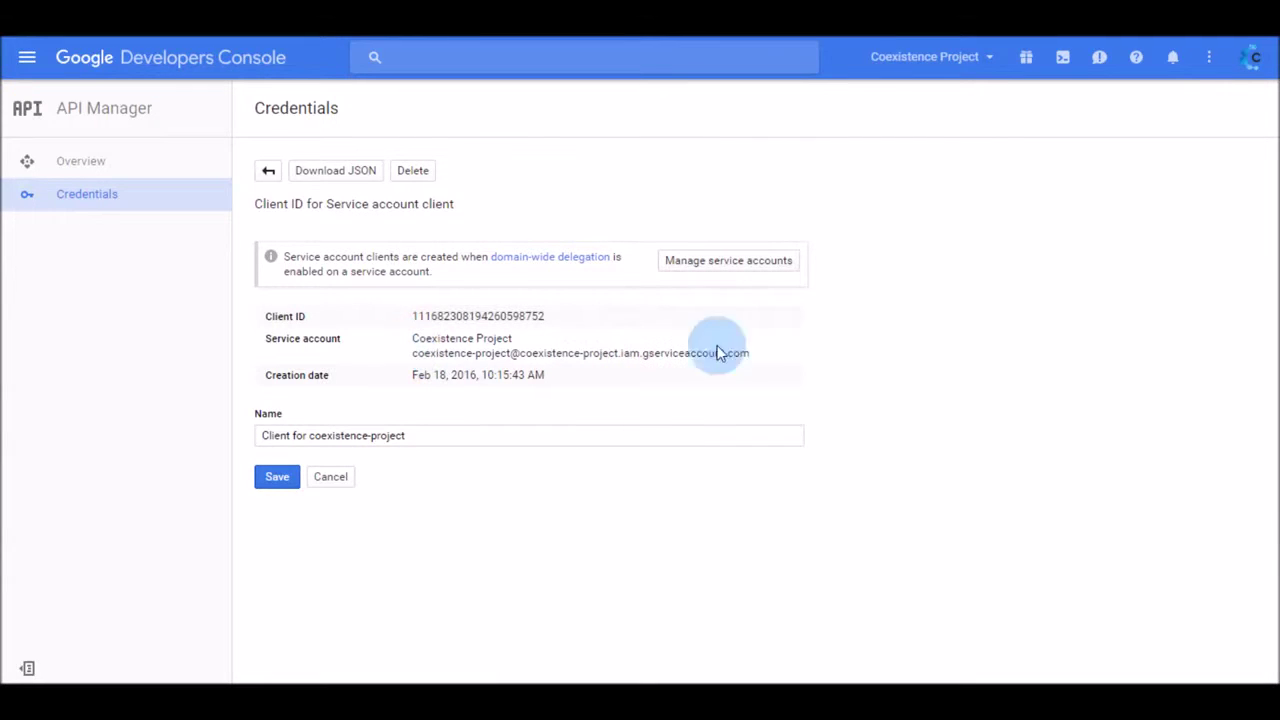
{"action": "left_click_drag", "start_coordinate": [771, 349], "coordinate": [405, 349]}
{"action": "key", "text": "ctrl+c"}
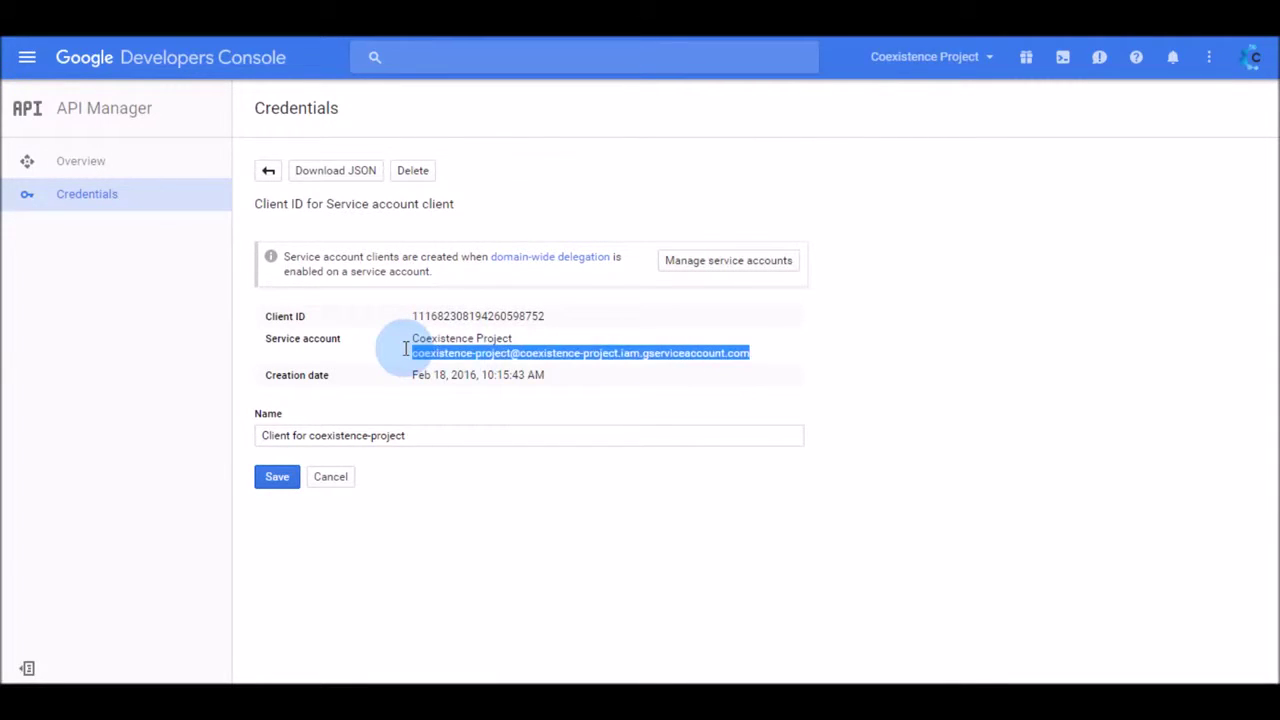
{"action": "left_click", "coordinate": [718, 690]}
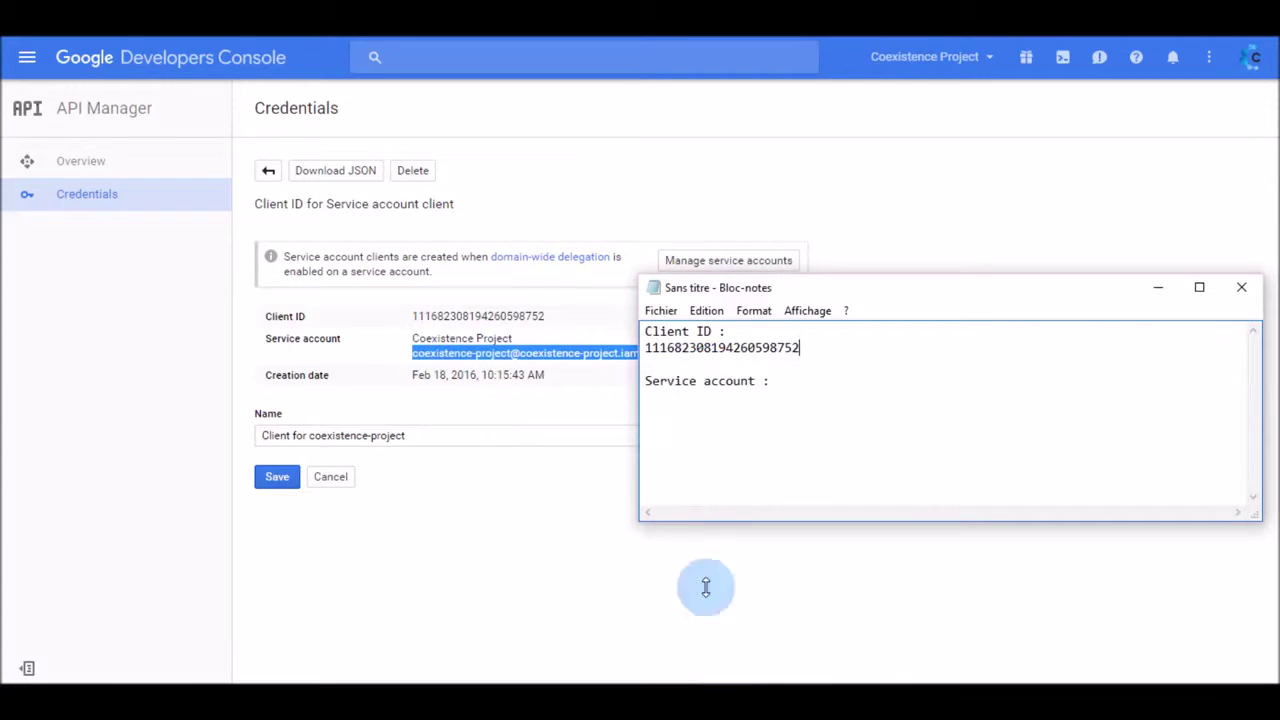
{"action": "left_click", "coordinate": [651, 397]}
{"action": "key", "text": "ctrl+v"}
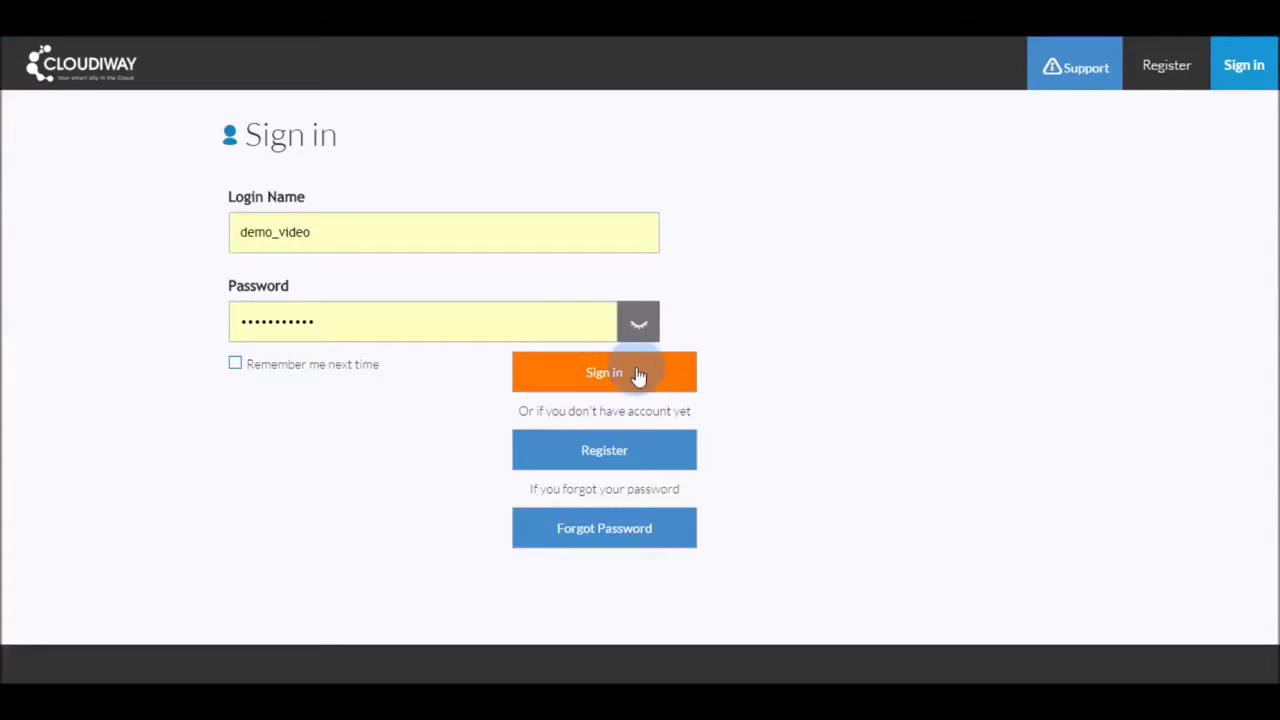
{"action": "left_click", "coordinate": [617, 374]}
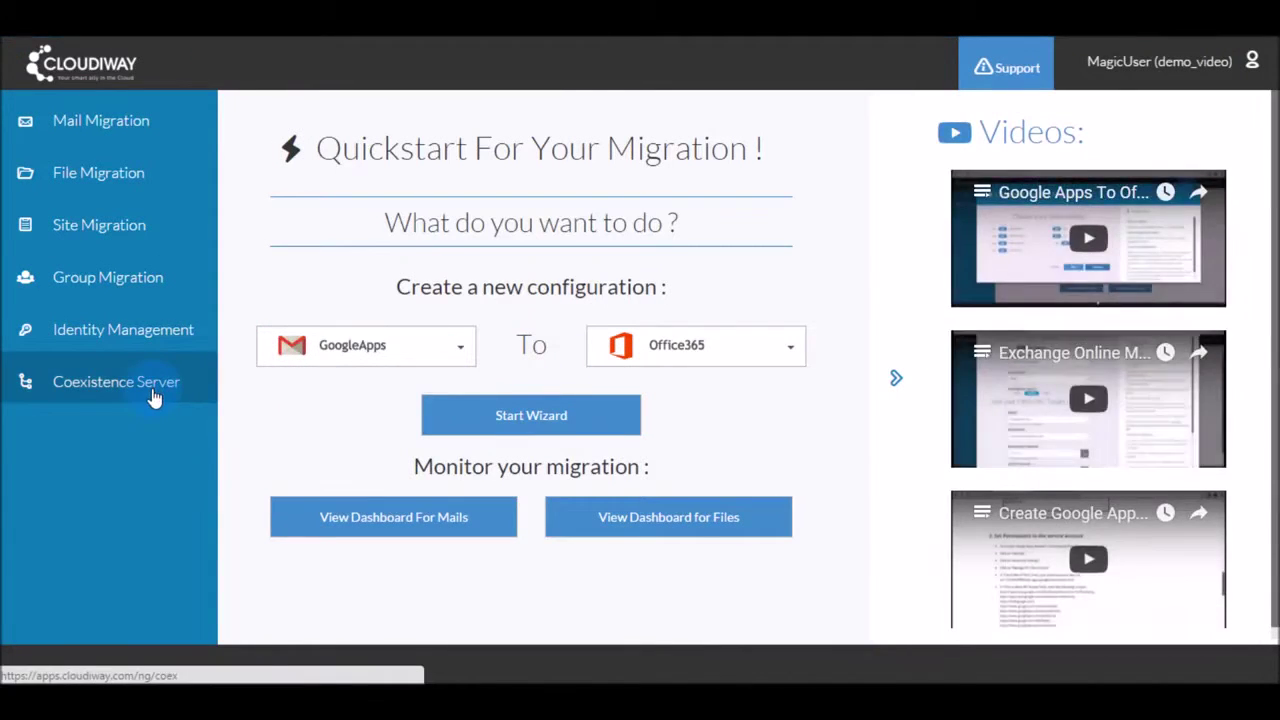
Start a new Google Apps connector under Coexistence Server > Connectors, naming it Google
{"action": "left_click", "coordinate": [155, 398]}
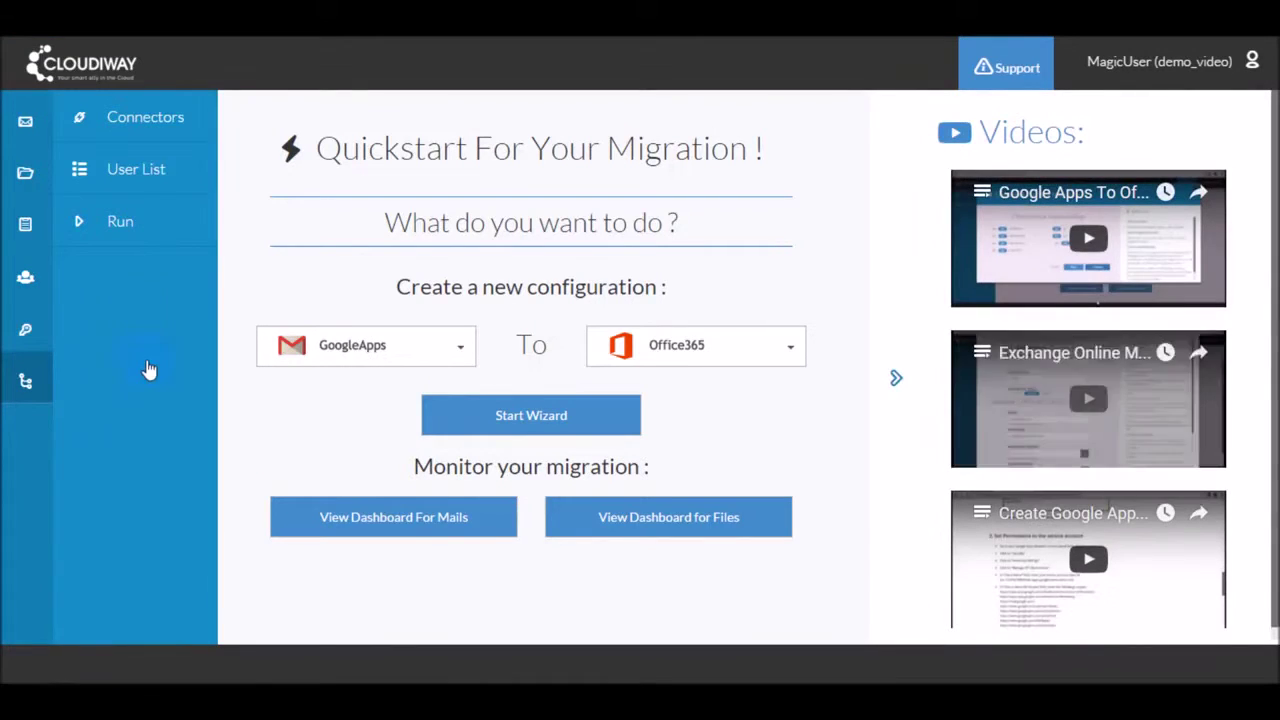
{"action": "left_click", "coordinate": [137, 138]}
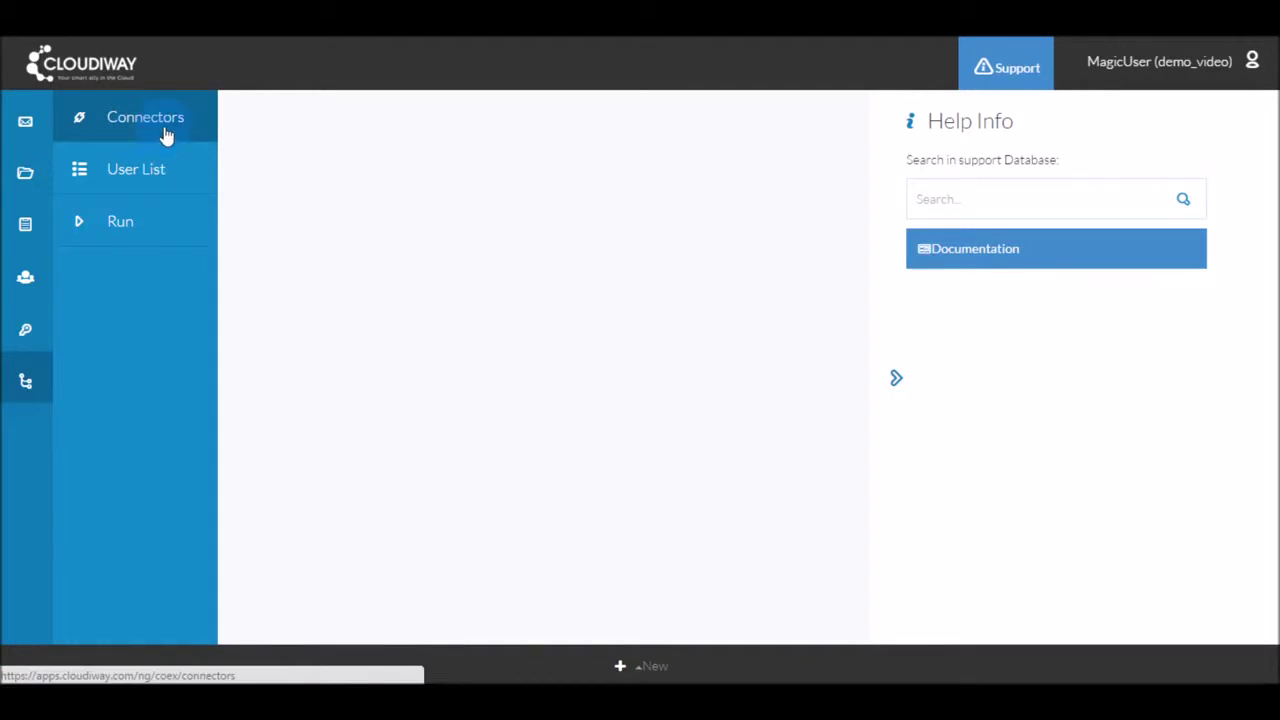
{"action": "left_click", "coordinate": [650, 668]}
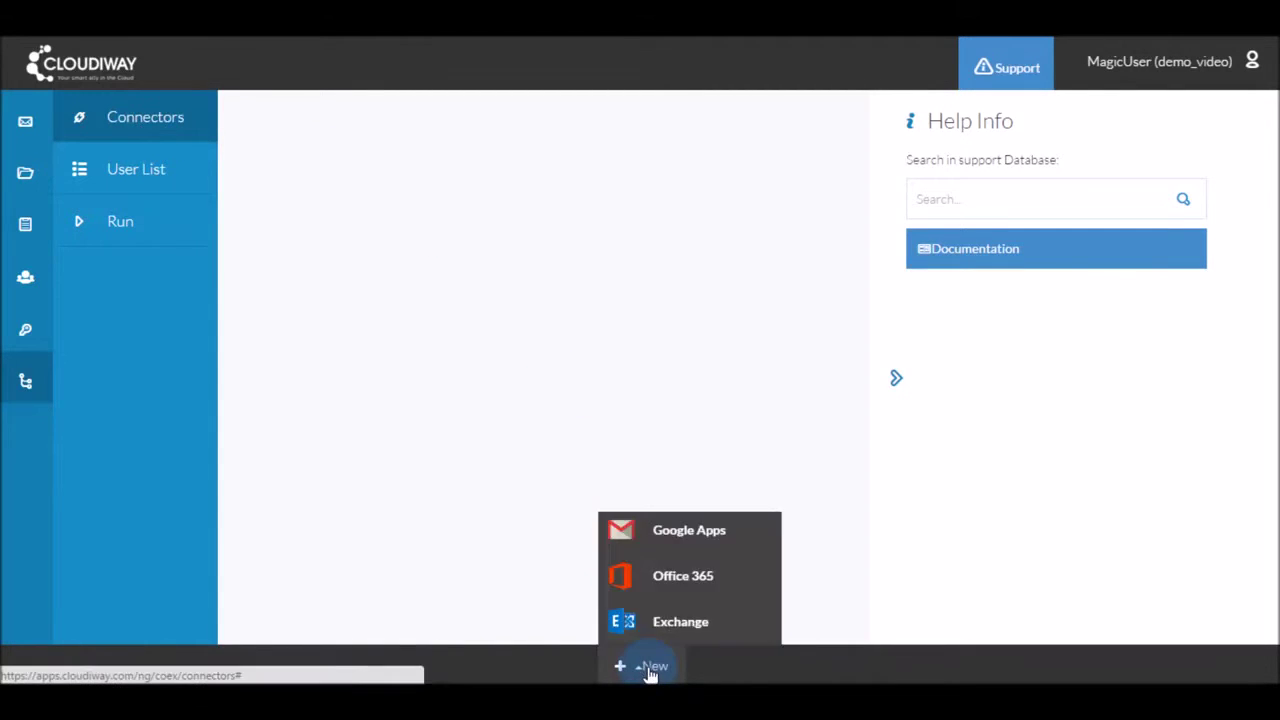
{"action": "left_click", "coordinate": [645, 543]}
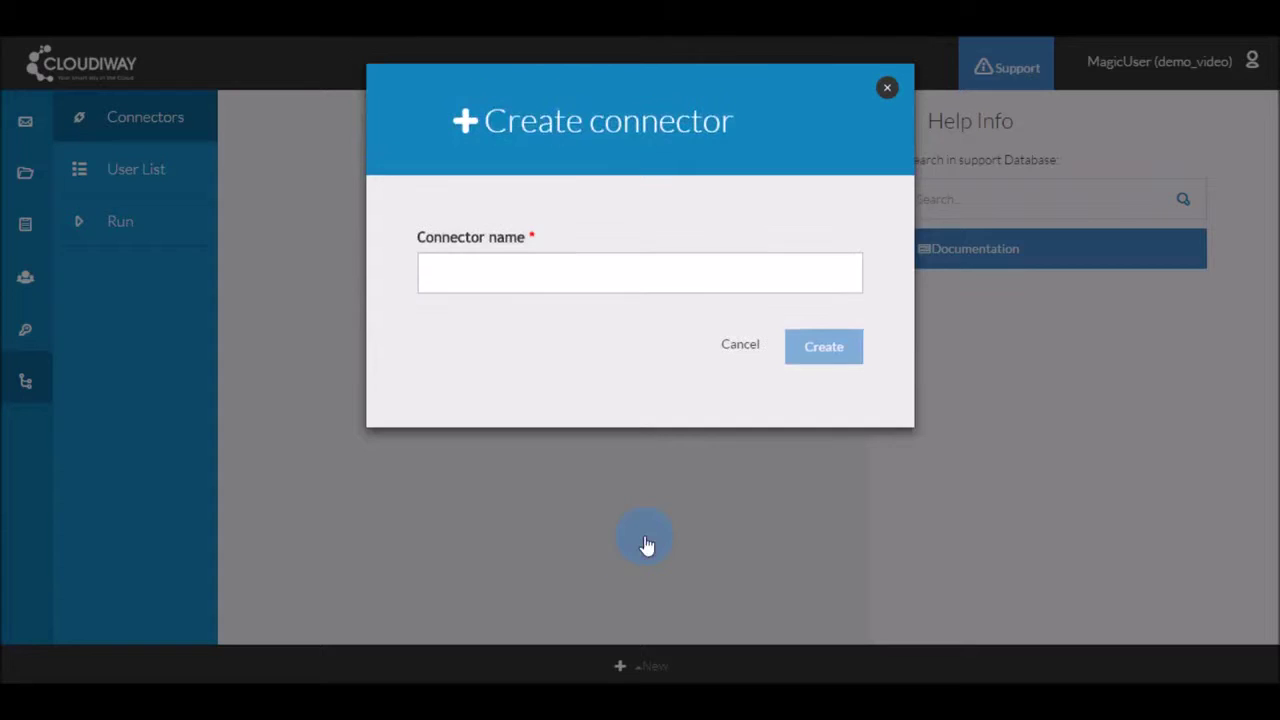
{"action": "left_click", "coordinate": [568, 276]}
{"action": "type", "text": "Google"}
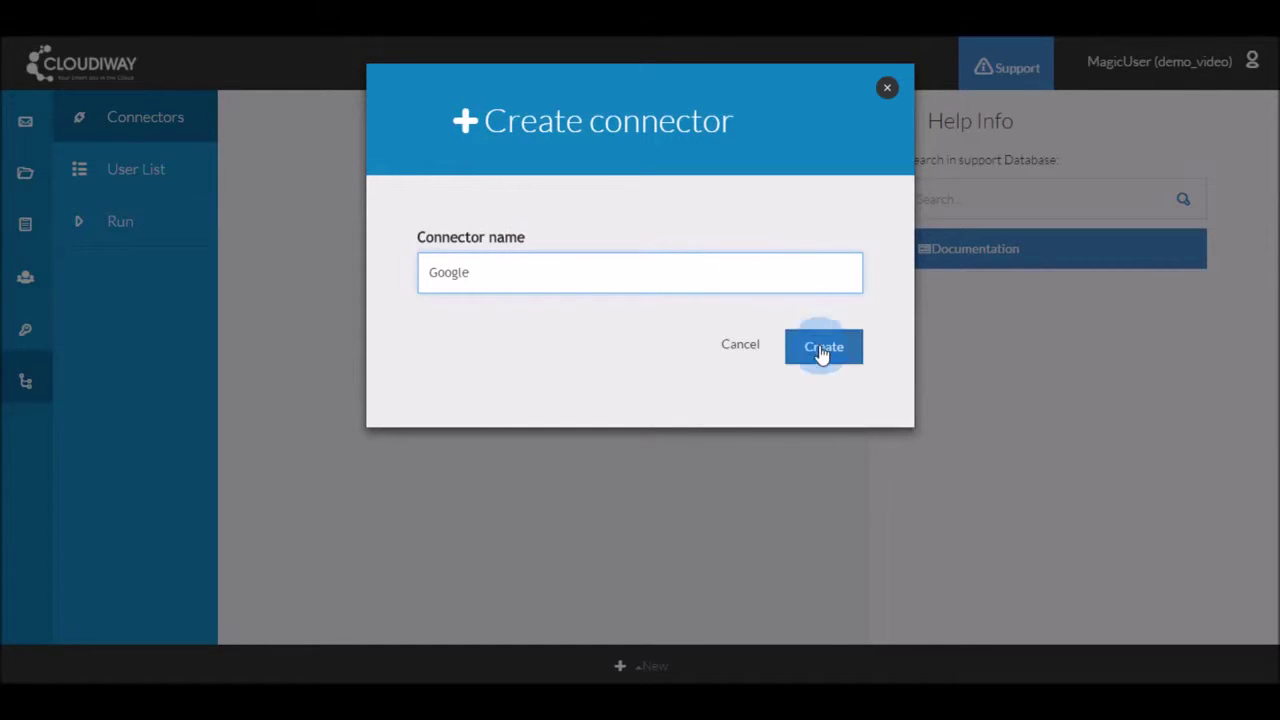
Create the Google connector and enter domain ilinfo.fr and the administrator e-mail
{"action": "left_click", "coordinate": [822, 350]}
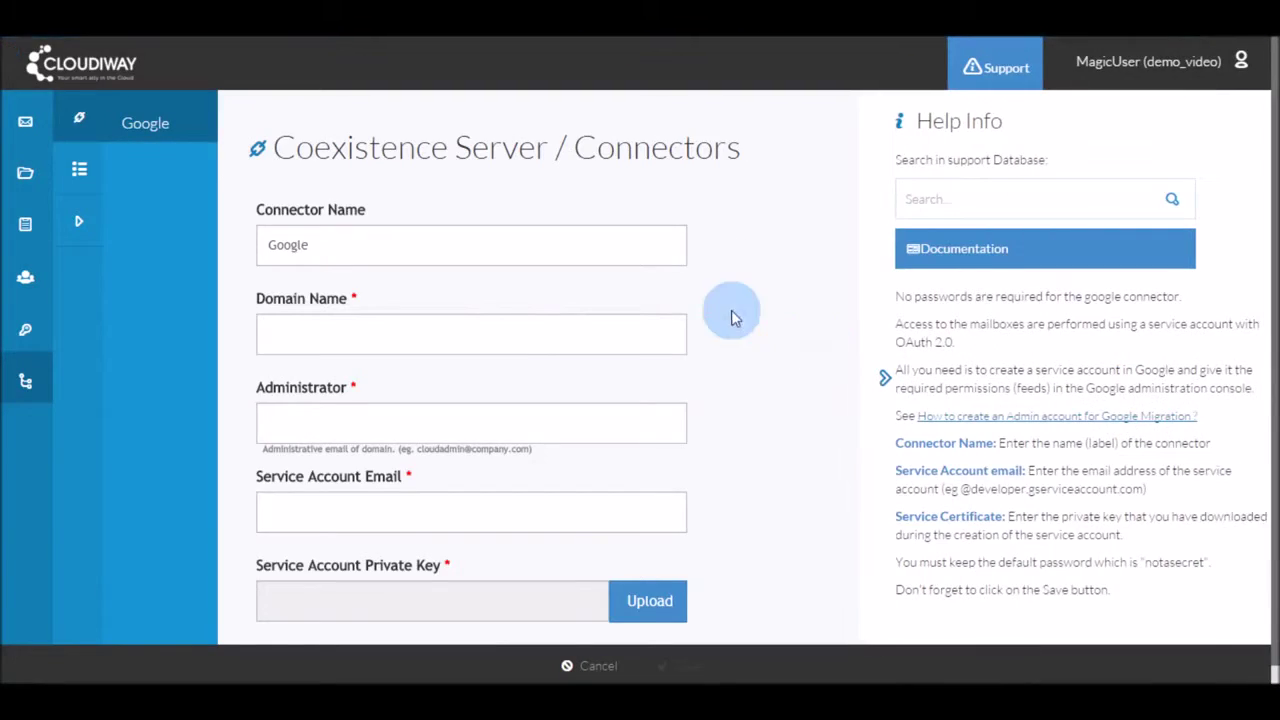
{"action": "left_click", "coordinate": [464, 340]}
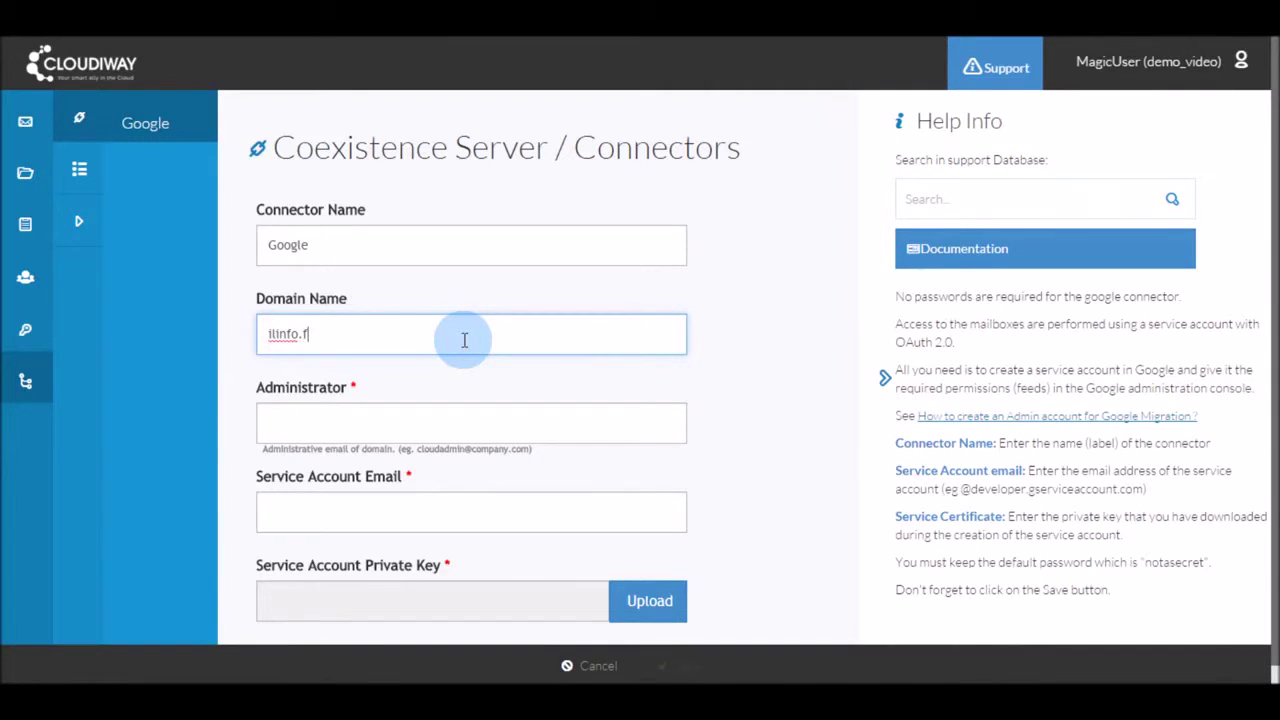
{"action": "left_click", "coordinate": [380, 420]}
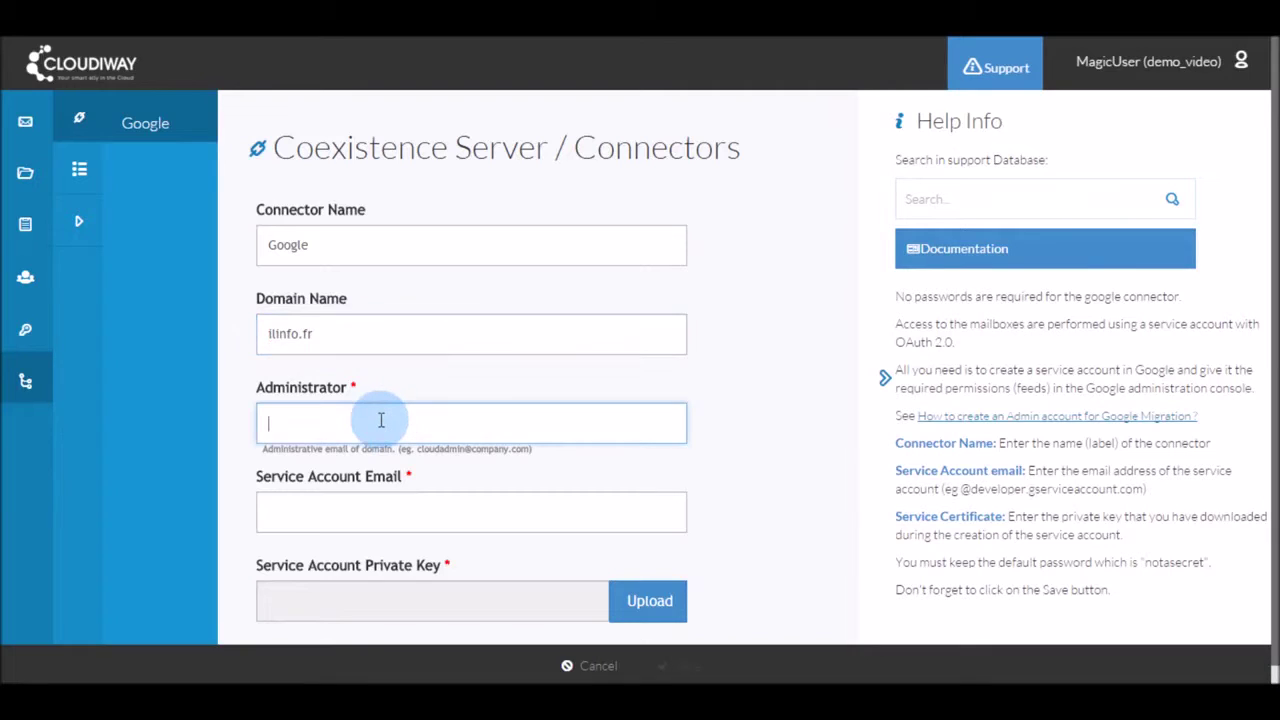
Paste the service account email from Notepad into the Service Account Email field
{"action": "left_click", "coordinate": [380, 505]}
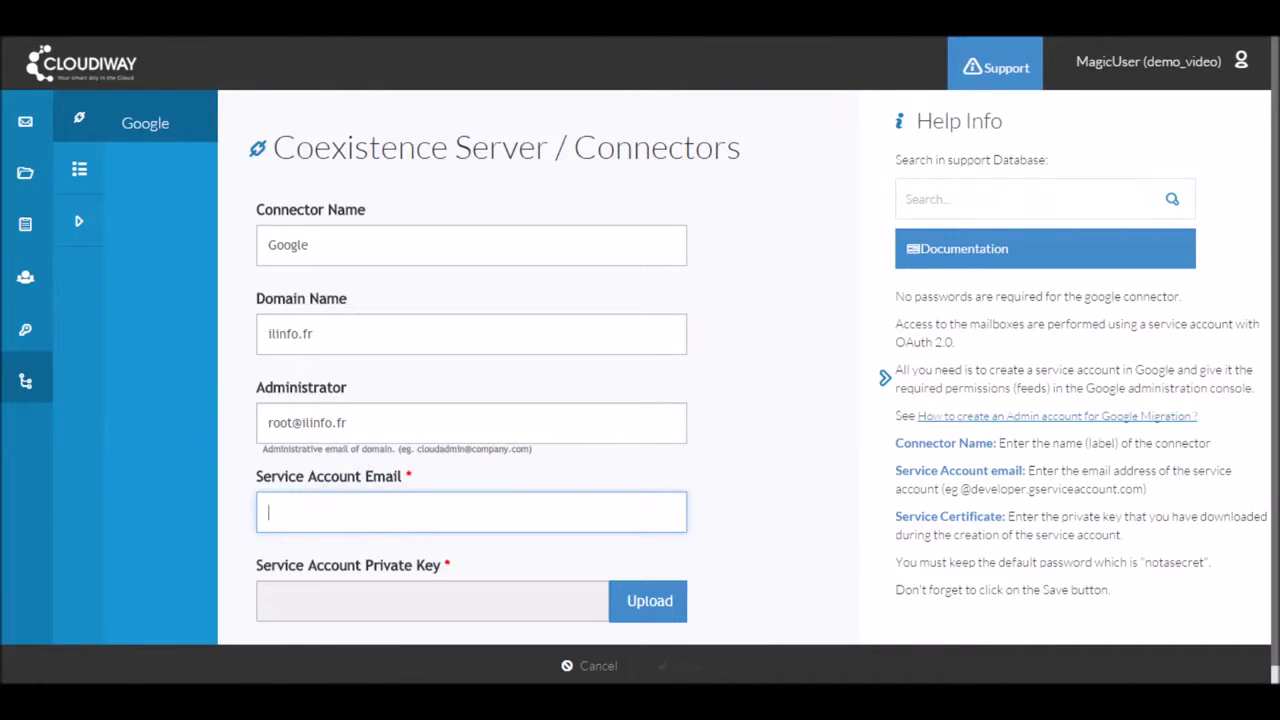
{"action": "left_click_drag", "start_coordinate": [0, 60], "coordinate": [958, 260]}
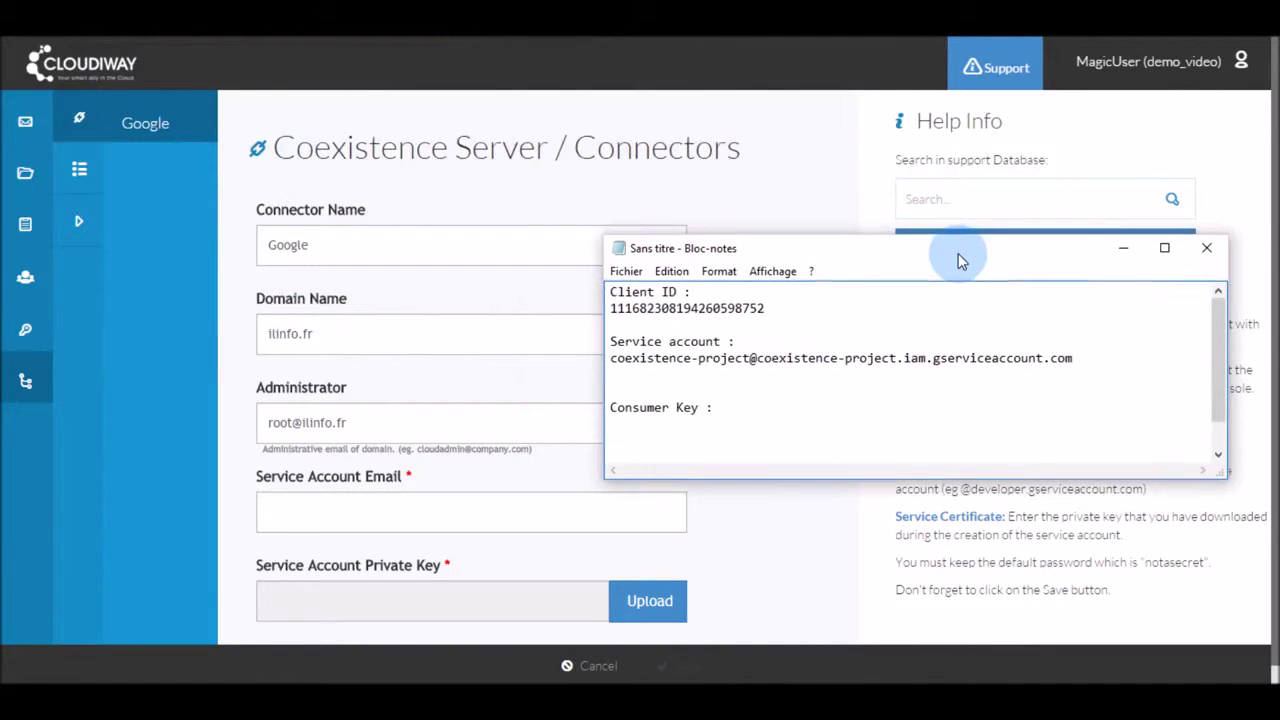
{"action": "left_click", "coordinate": [608, 358]}
{"action": "left_click_drag", "start_coordinate": [608, 363], "coordinate": [1080, 356]}
{"action": "key", "text": "ctrl+c"}
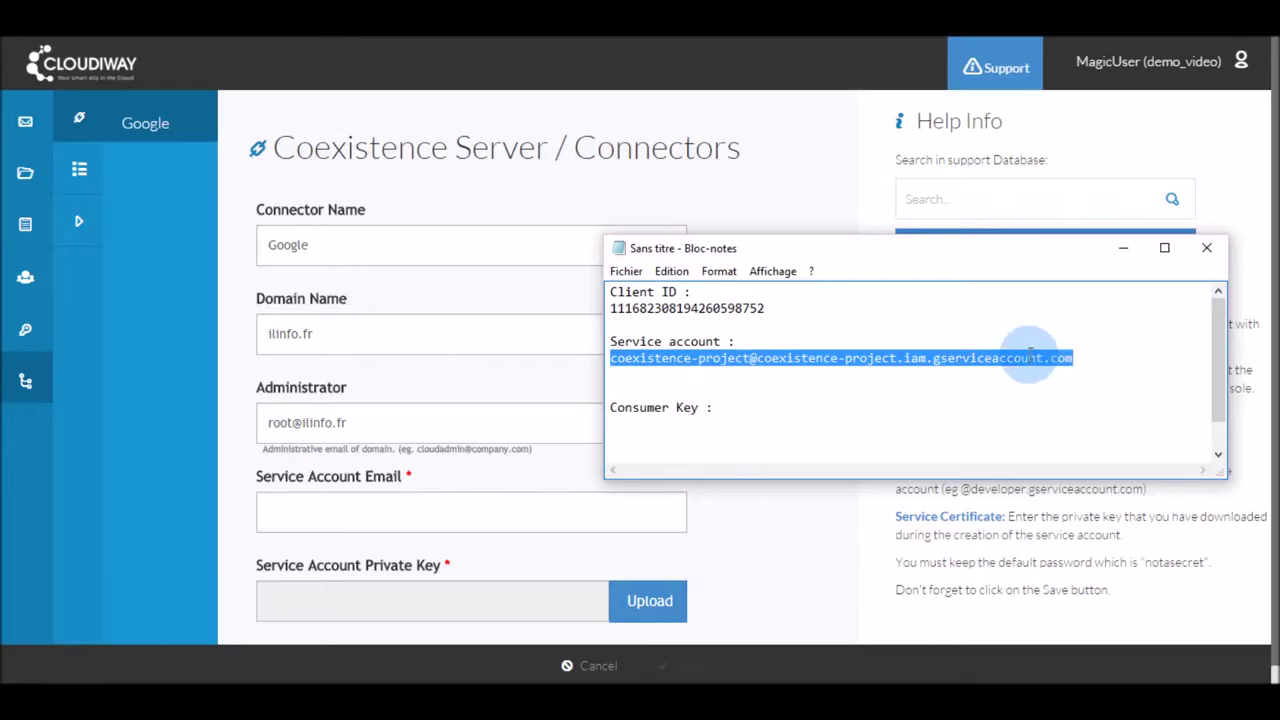
{"action": "left_click", "coordinate": [314, 510]}
{"action": "key", "text": "ctrl+v"}
Upload Coexistence Project-dfd43c95391e.p12 as the private key and save the Google connector
{"action": "scroll", "coordinate": [491, 511], "scroll_direction": "down", "scroll_amount": 1}
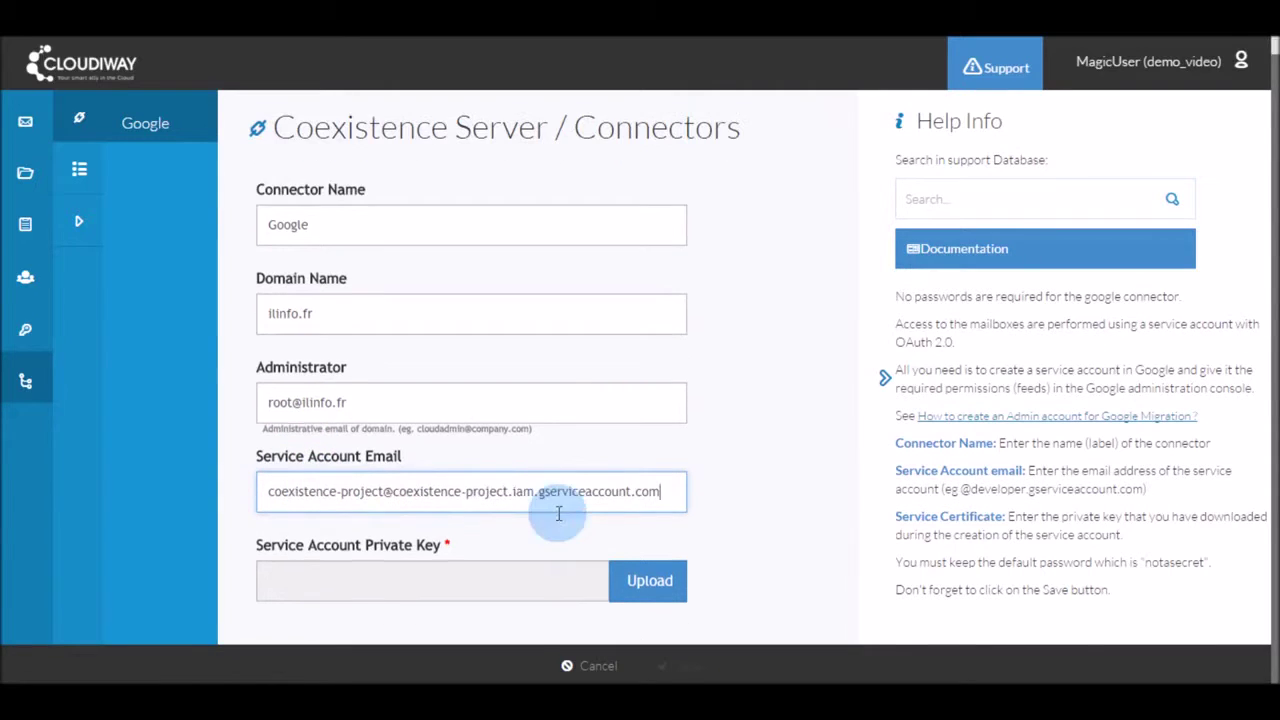
{"action": "left_click", "coordinate": [644, 590]}
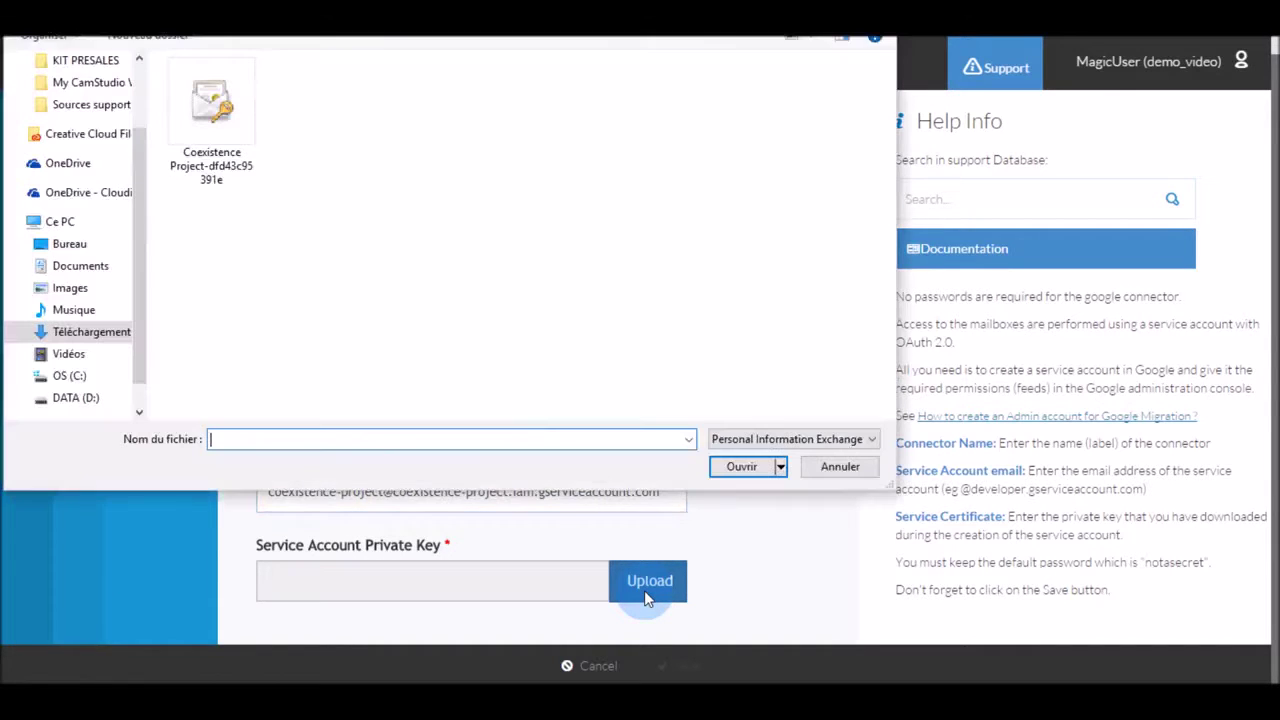
{"action": "left_click", "coordinate": [180, 102]}
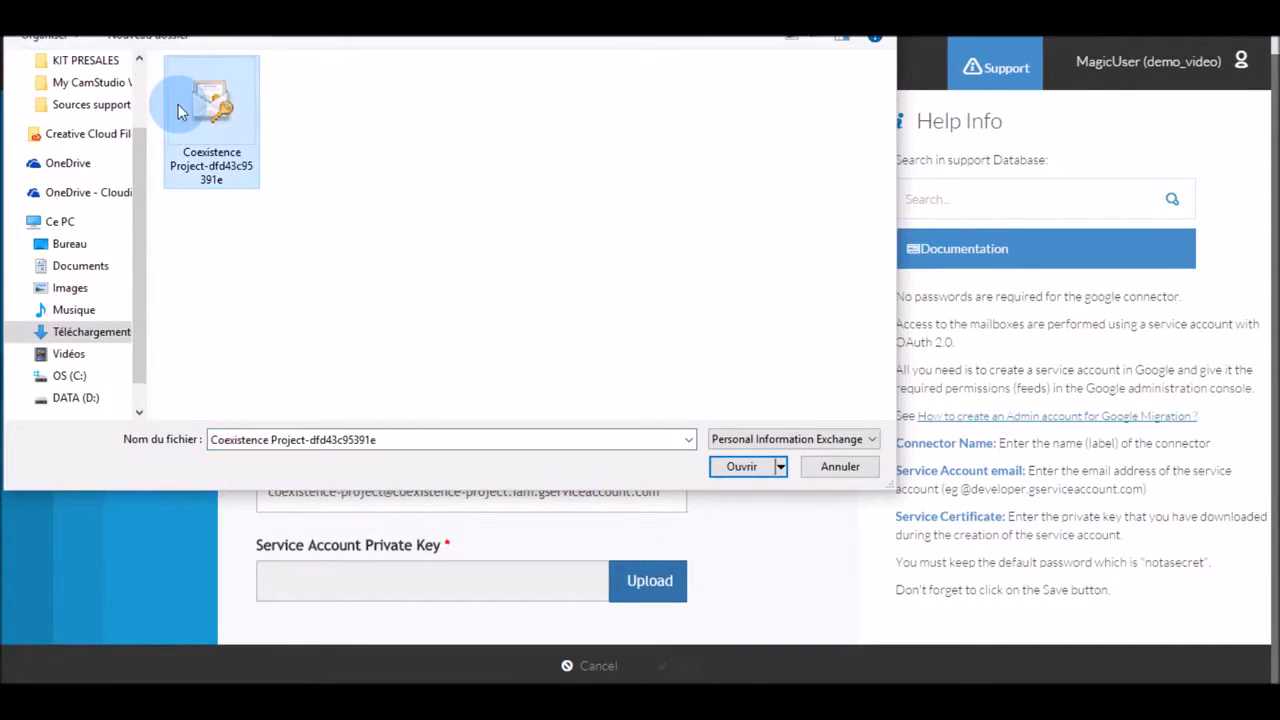
{"action": "left_click", "coordinate": [740, 470]}
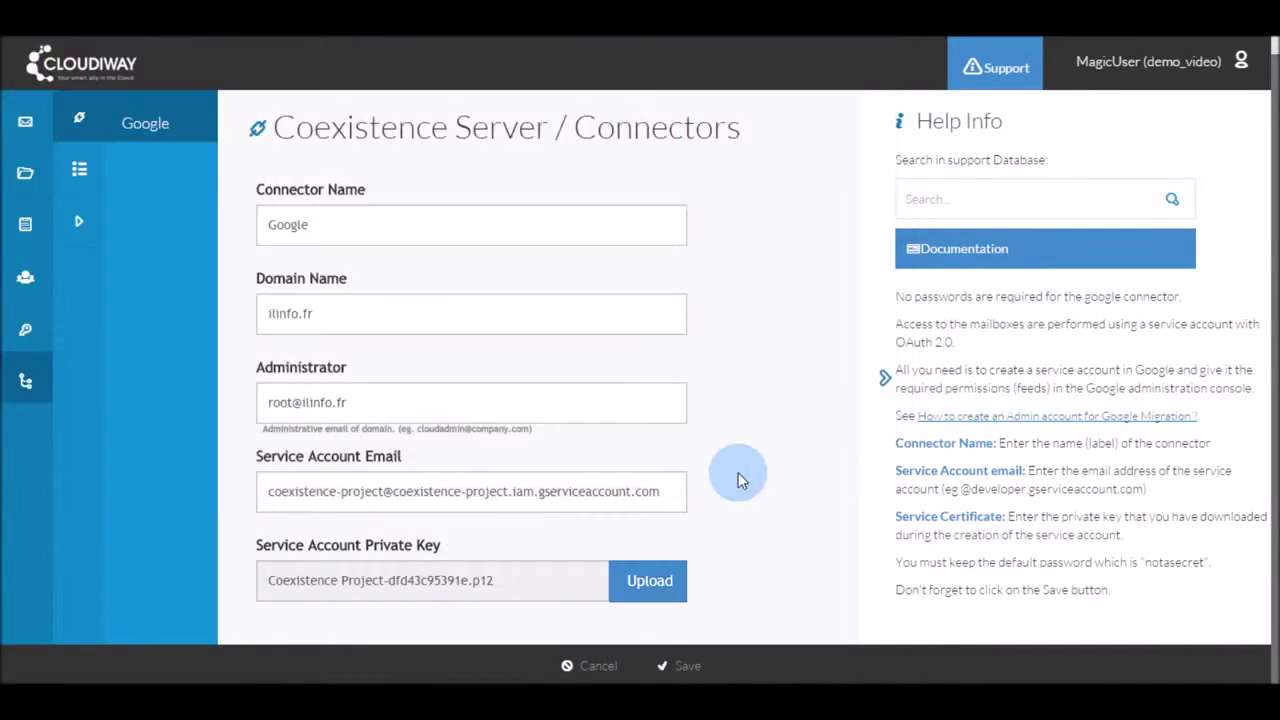
{"action": "left_click", "coordinate": [687, 670]}
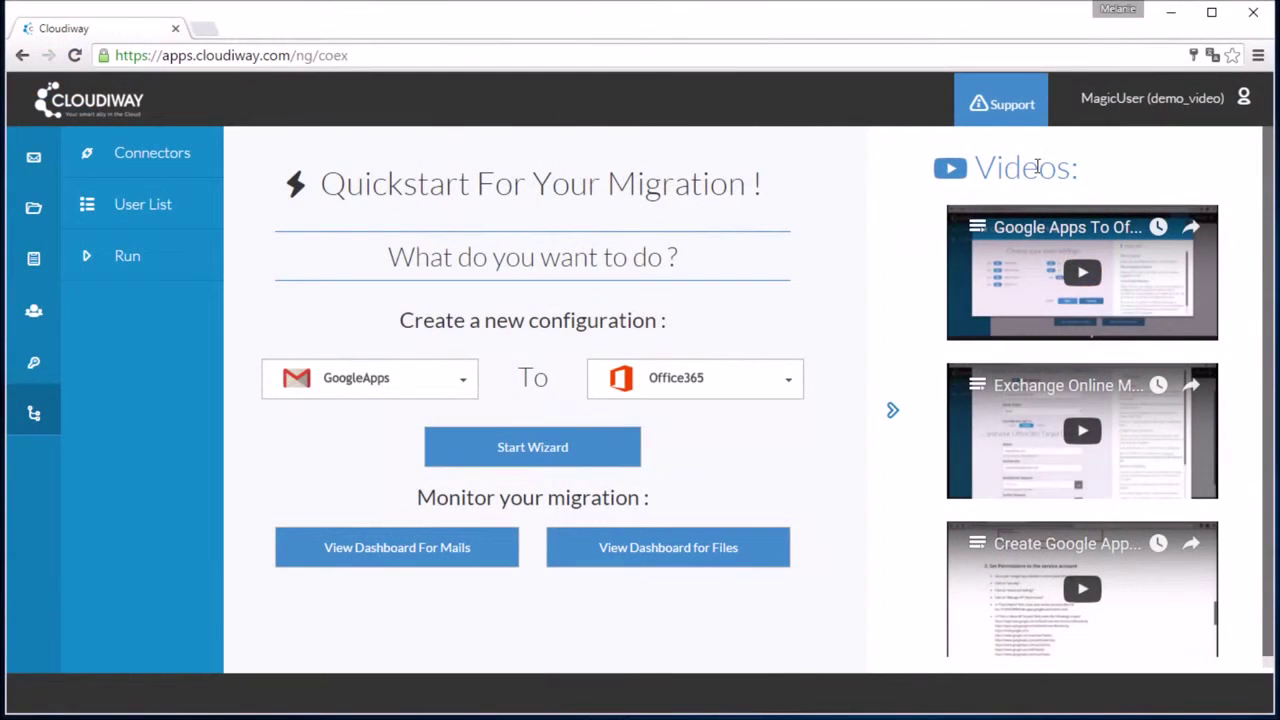
Copy the consumer key and consumer secret from Cloudiway account settings into Notepad
{"action": "left_click", "coordinate": [1136, 100]}
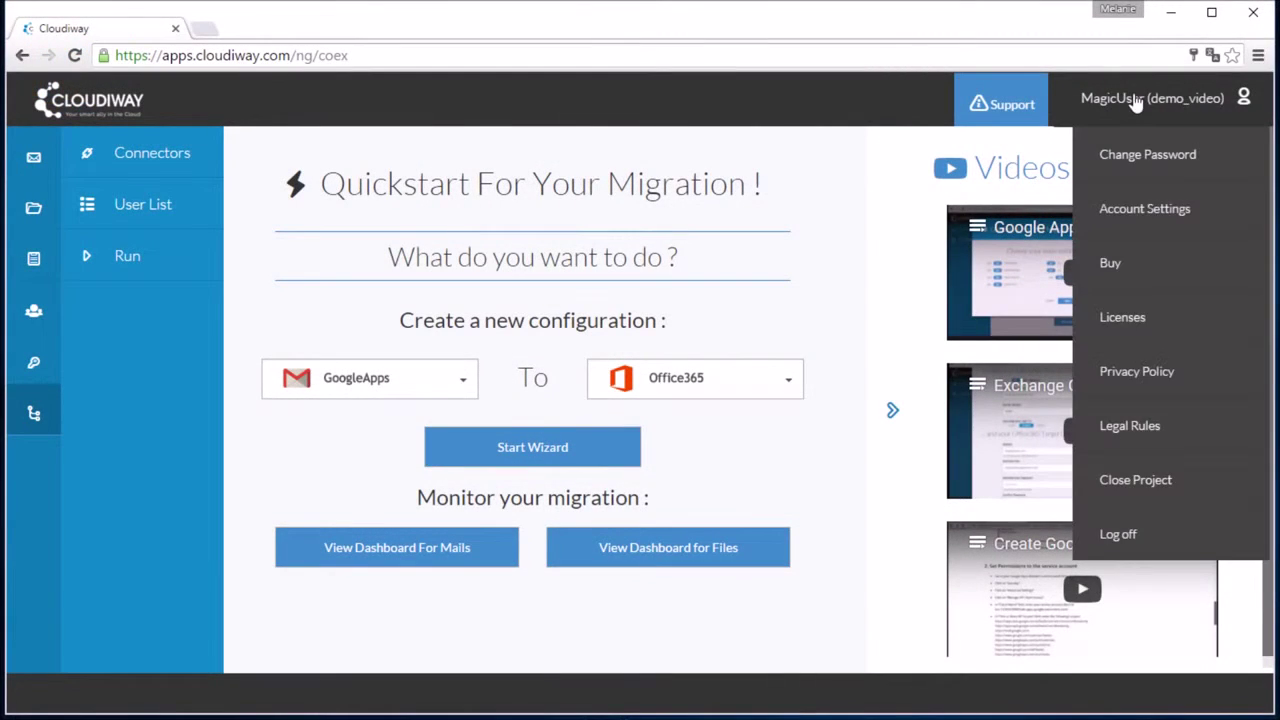
{"action": "left_click", "coordinate": [1143, 212]}
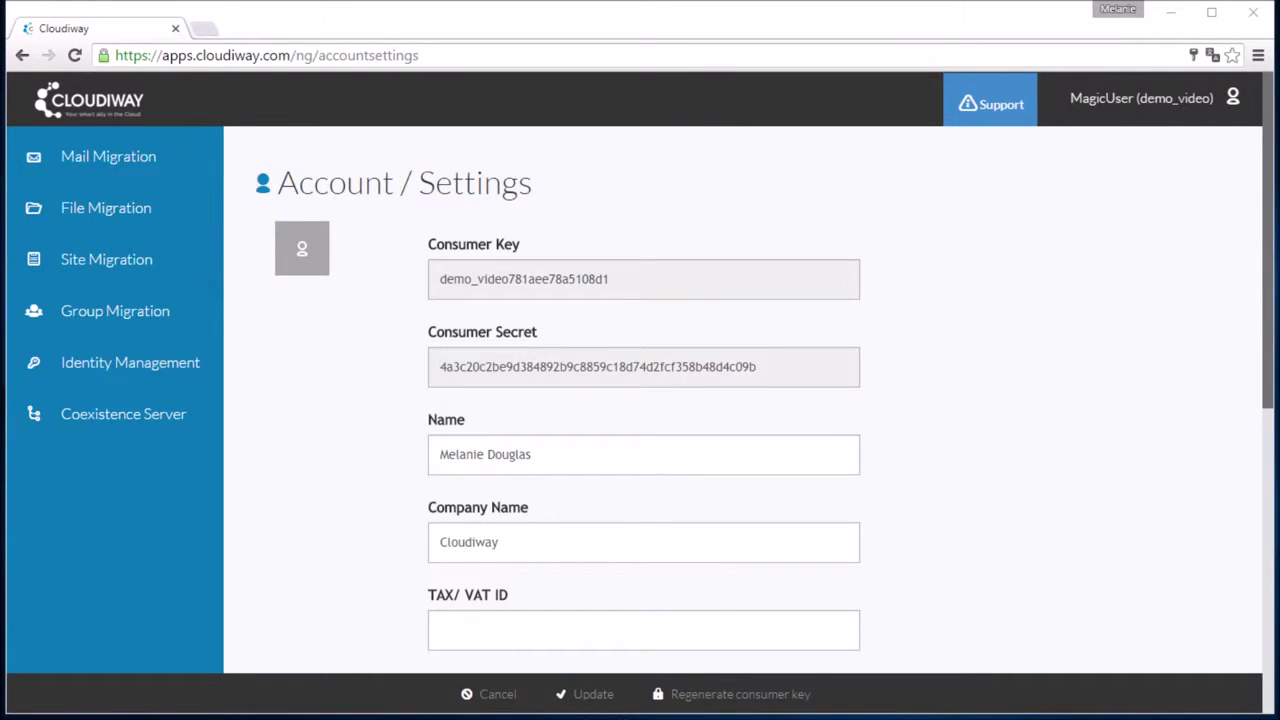
{"action": "left_click_drag", "start_coordinate": [274, 243], "coordinate": [917, 451]}
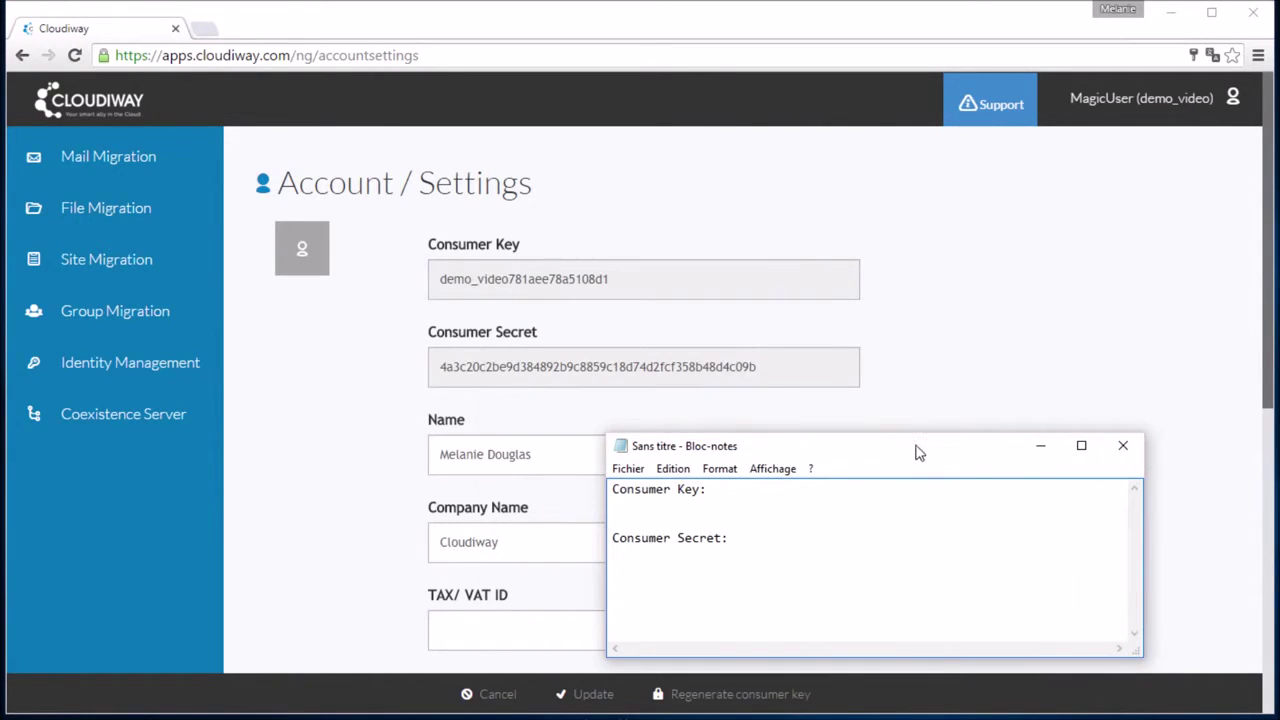
{"action": "left_click_drag", "start_coordinate": [645, 289], "coordinate": [727, 607]}
{"action": "key", "text": "ctrl+c"}
{"action": "key", "text": "alt+Tab"}
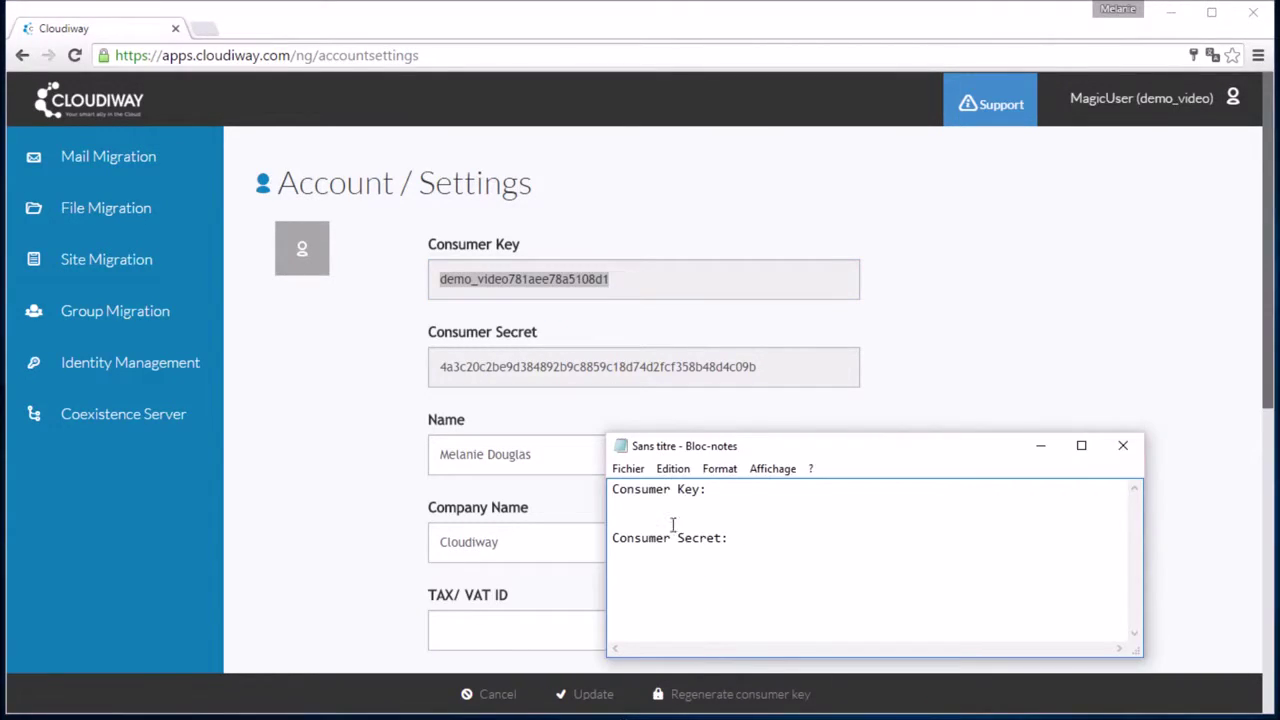
{"action": "key", "text": "ctrl+v"}
{"action": "left_click_drag", "start_coordinate": [757, 367], "coordinate": [436, 375]}
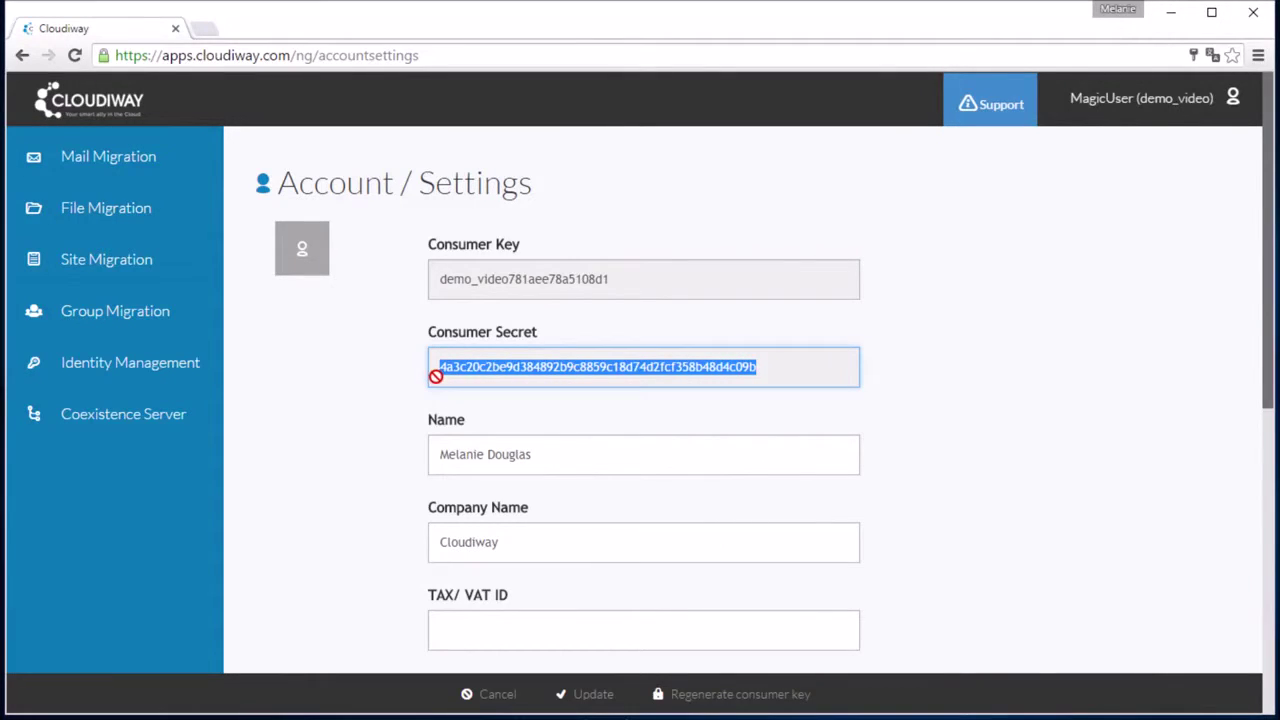
{"action": "key", "text": "alt+Tab"}
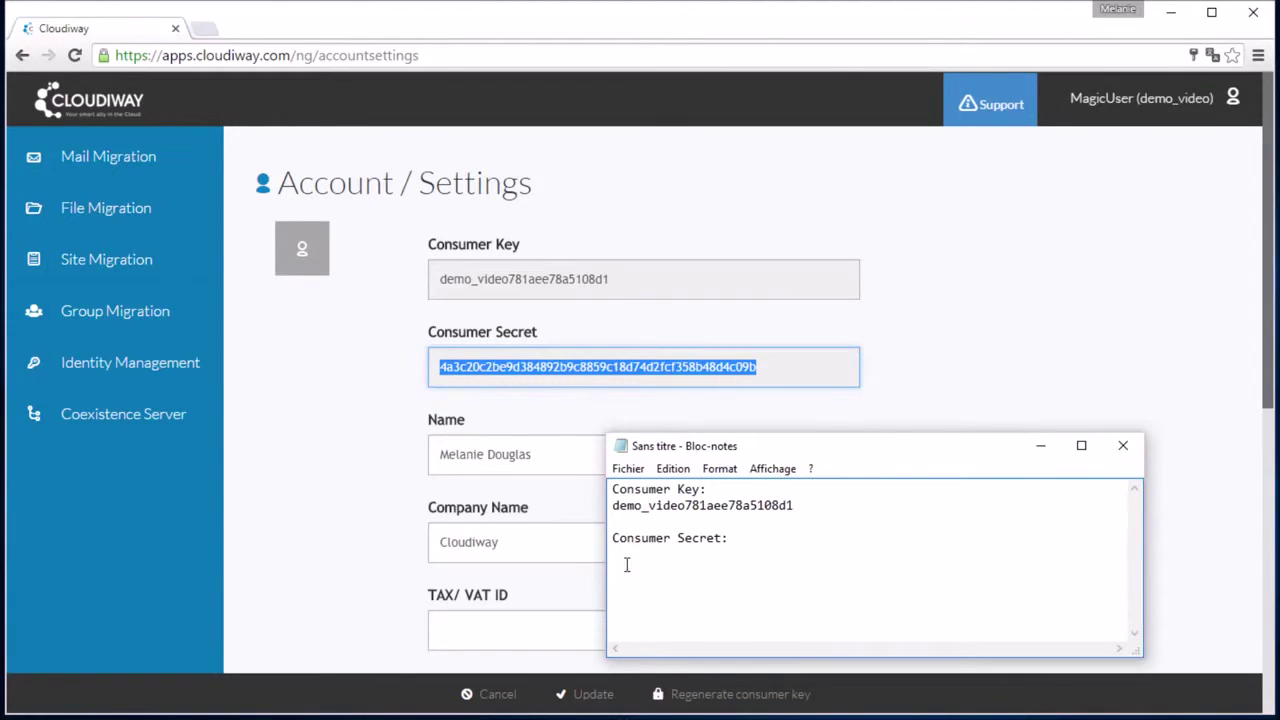
{"action": "key", "text": "ctrl+v"}
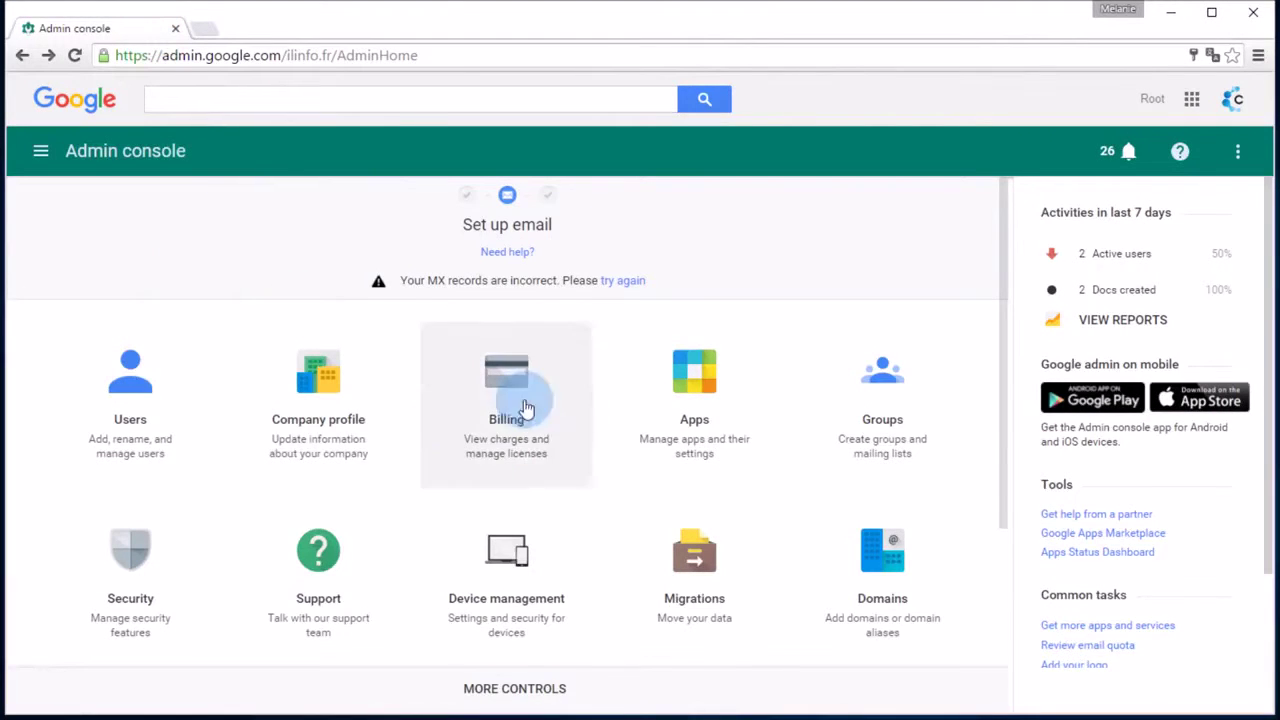
Expand Calendar interop management under Apps > Google Apps > Calendar
{"action": "left_click", "coordinate": [676, 434]}
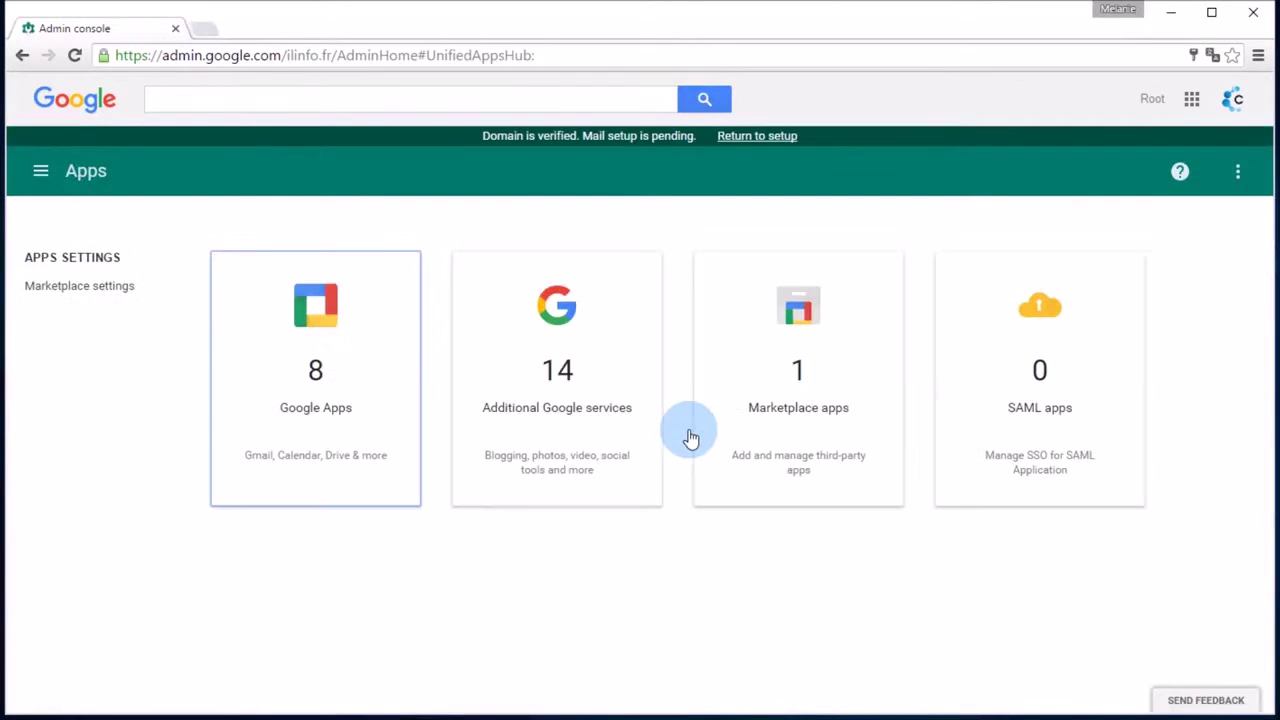
{"action": "left_click", "coordinate": [326, 426]}
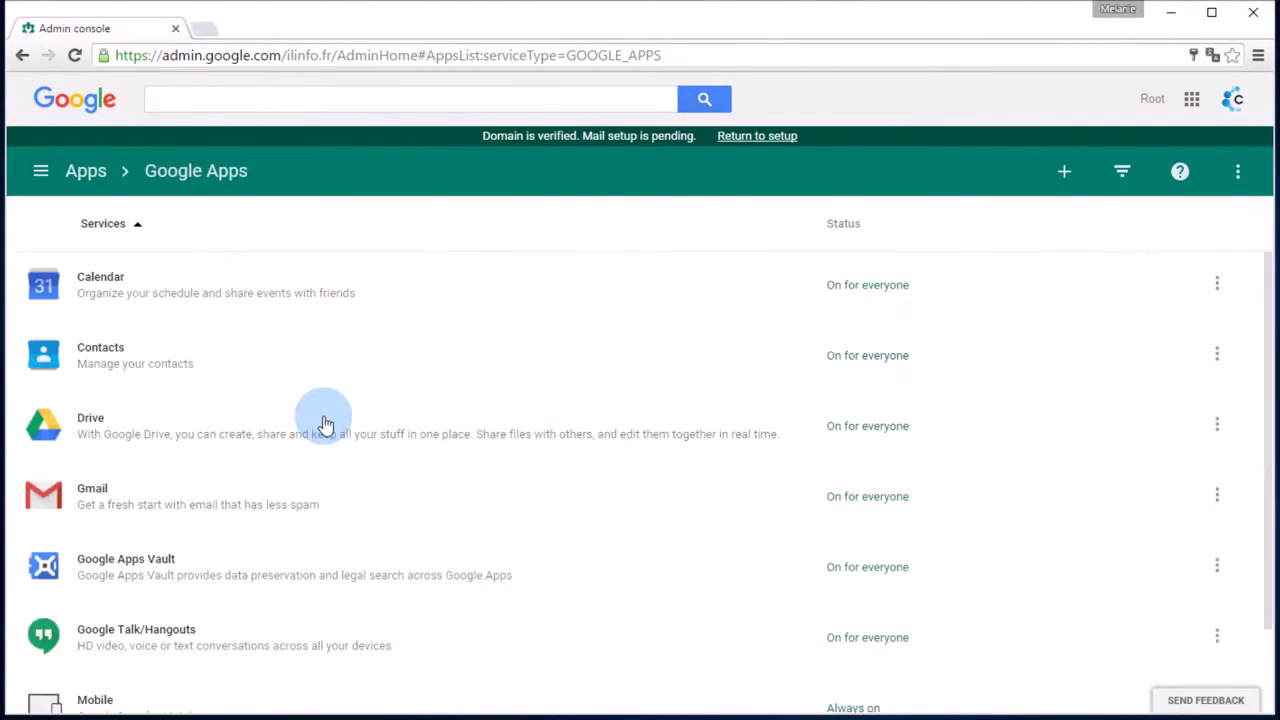
{"action": "left_click", "coordinate": [103, 297]}
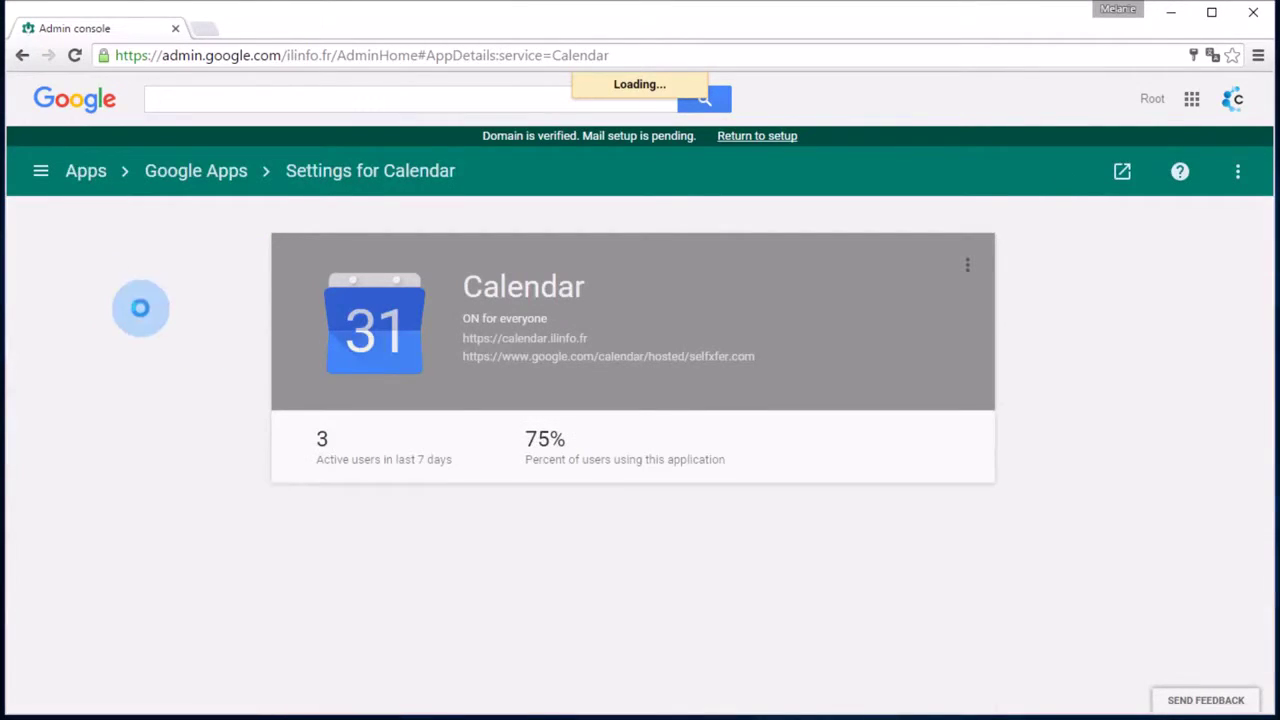
{"action": "scroll", "coordinate": [484, 500], "scroll_direction": "down", "scroll_amount": 2}
{"action": "scroll", "coordinate": [478, 512], "scroll_direction": "down", "scroll_amount": 1}
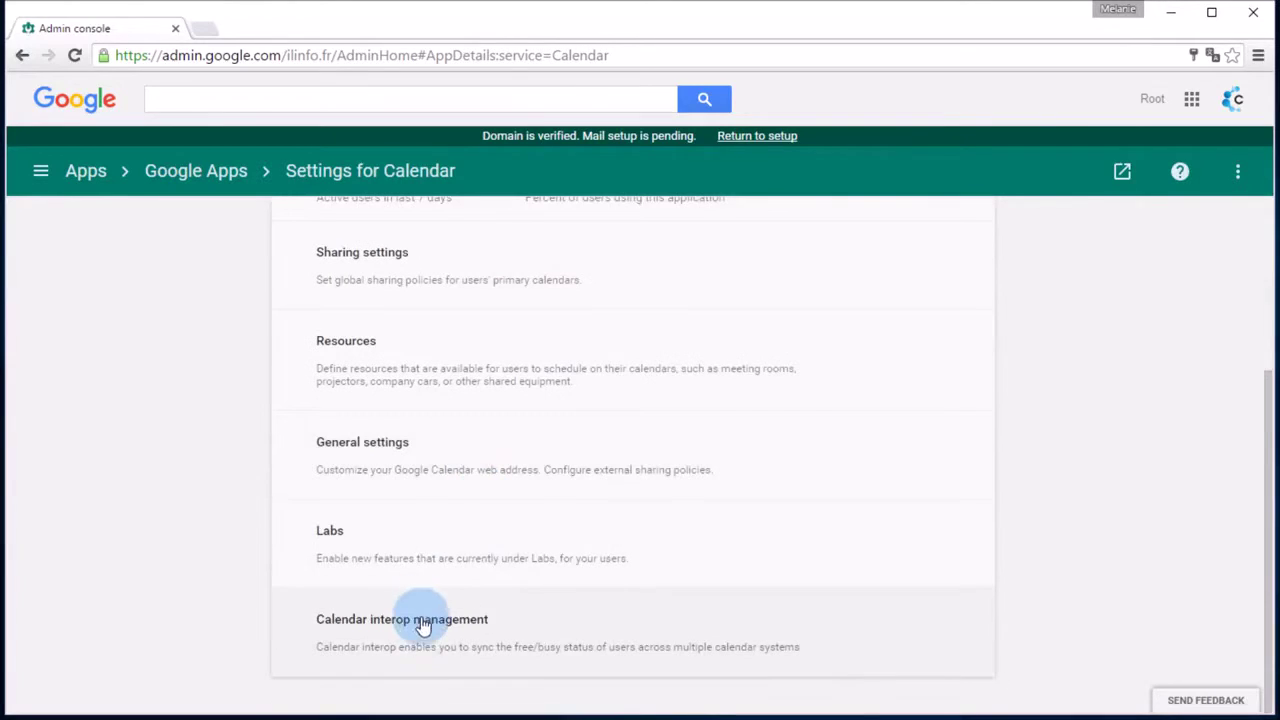
{"action": "left_click", "coordinate": [421, 651]}
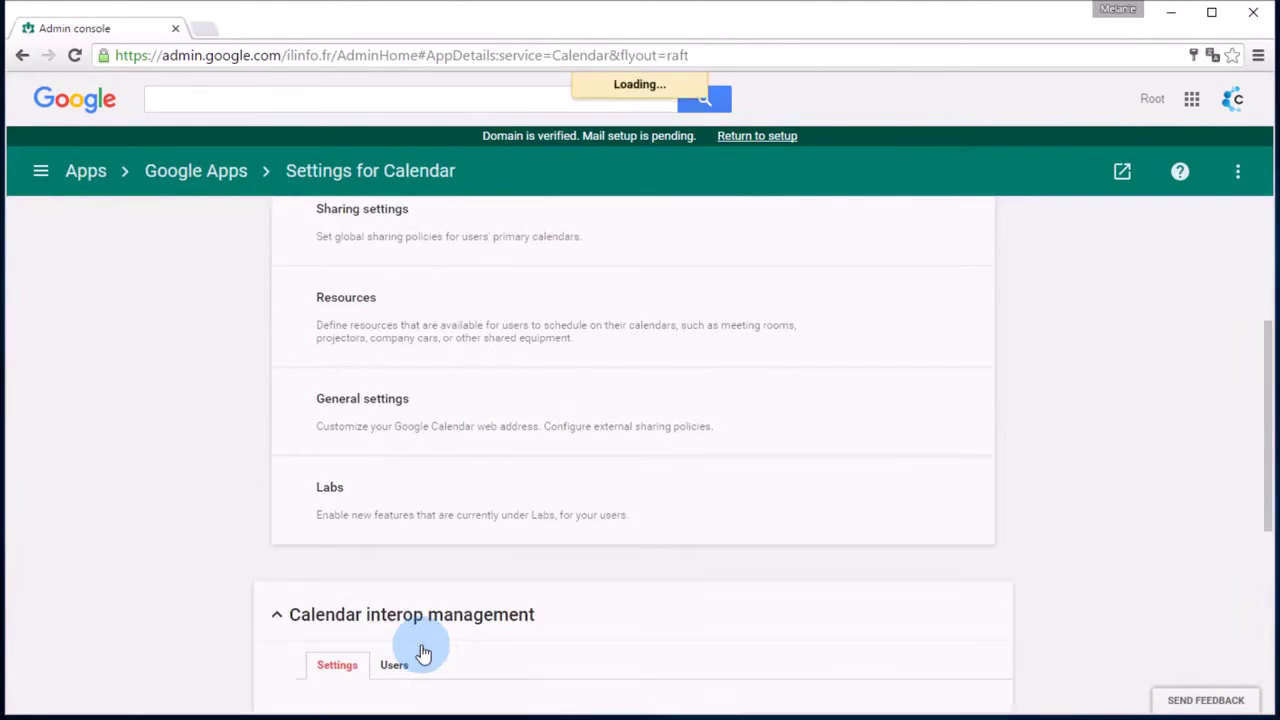
{"action": "scroll", "coordinate": [421, 651], "scroll_direction": "down", "scroll_amount": 5}
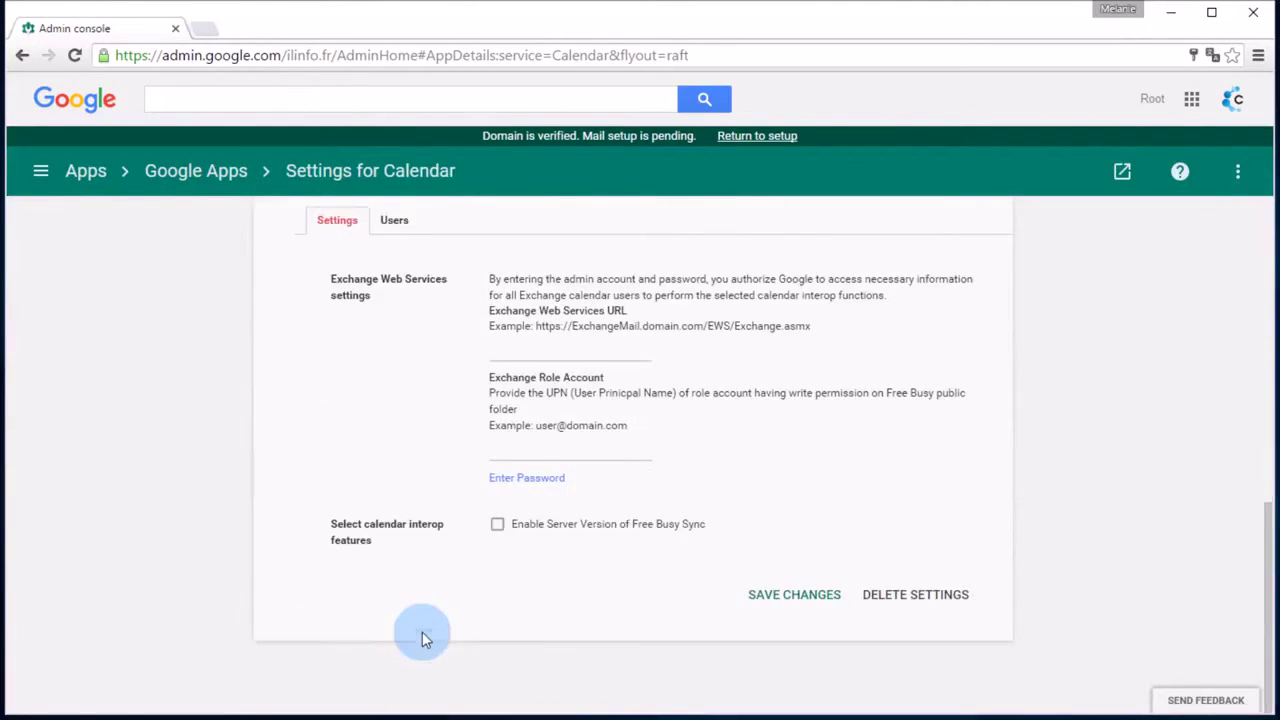
{"action": "left_click", "coordinate": [533, 350]}
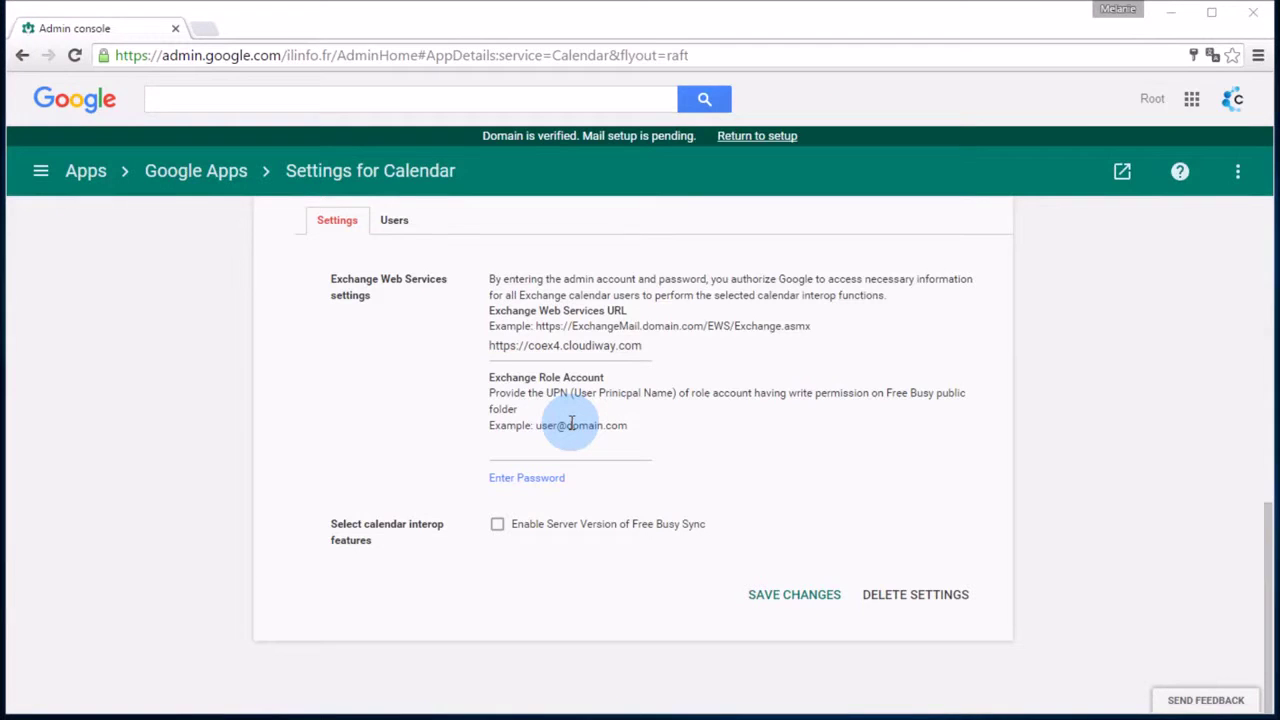
{"action": "left_click_drag", "start_coordinate": [808, 118], "coordinate": [616, 120]}
{"action": "key", "text": "ctrl+c"}
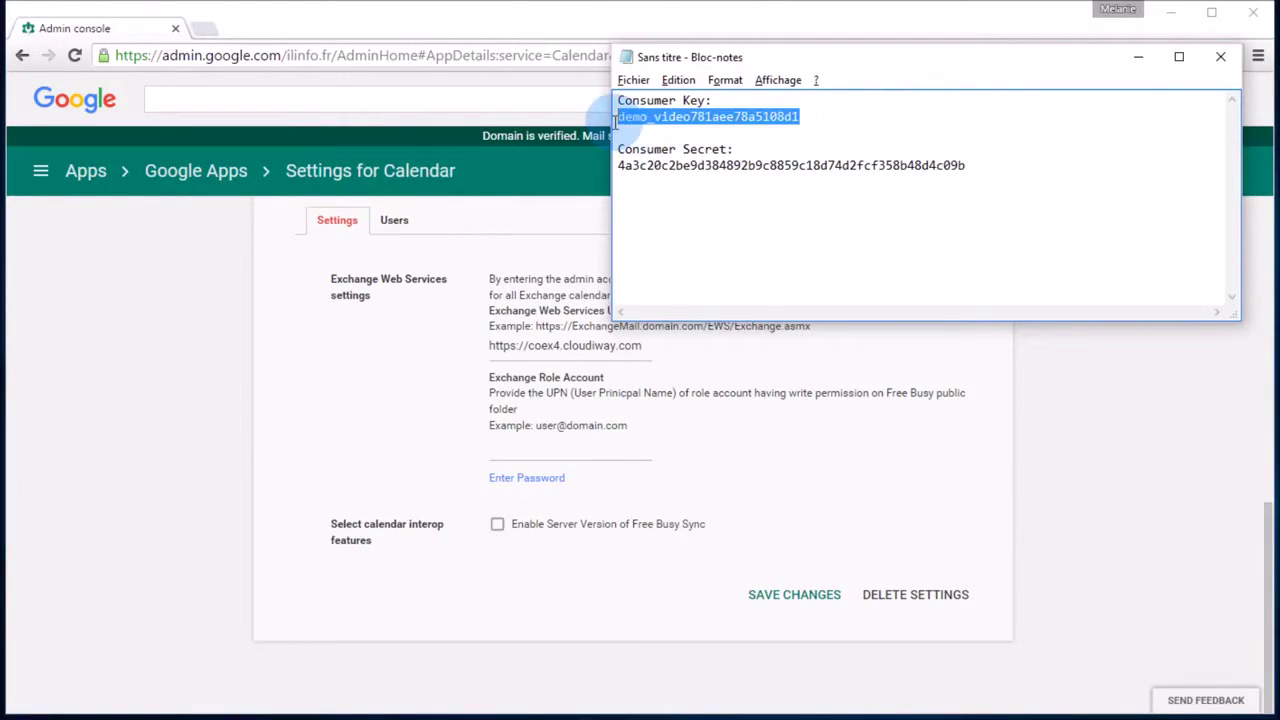
{"action": "left_click", "coordinate": [428, 400]}
{"action": "left_click", "coordinate": [531, 448]}
{"action": "key", "text": "ctrl+v"}
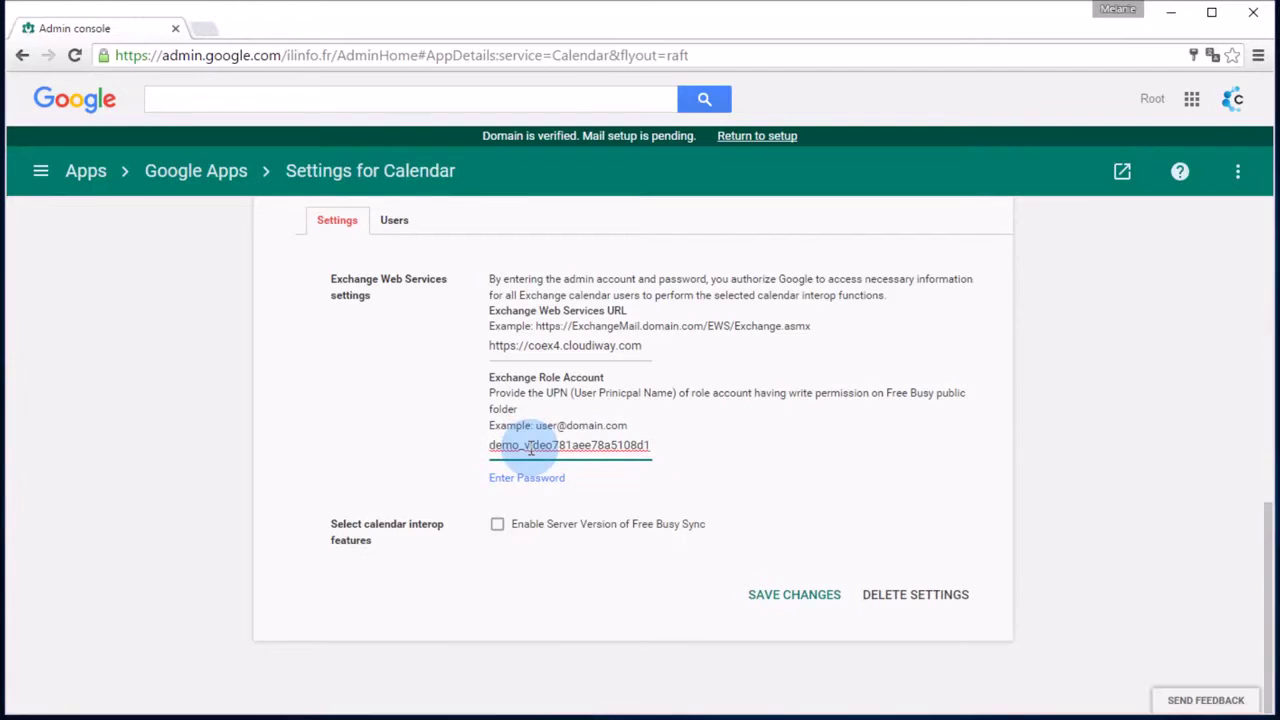
Paste the consumer secret into both password fields, enable server Free Busy Sync, and save
{"action": "left_click", "coordinate": [531, 482]}
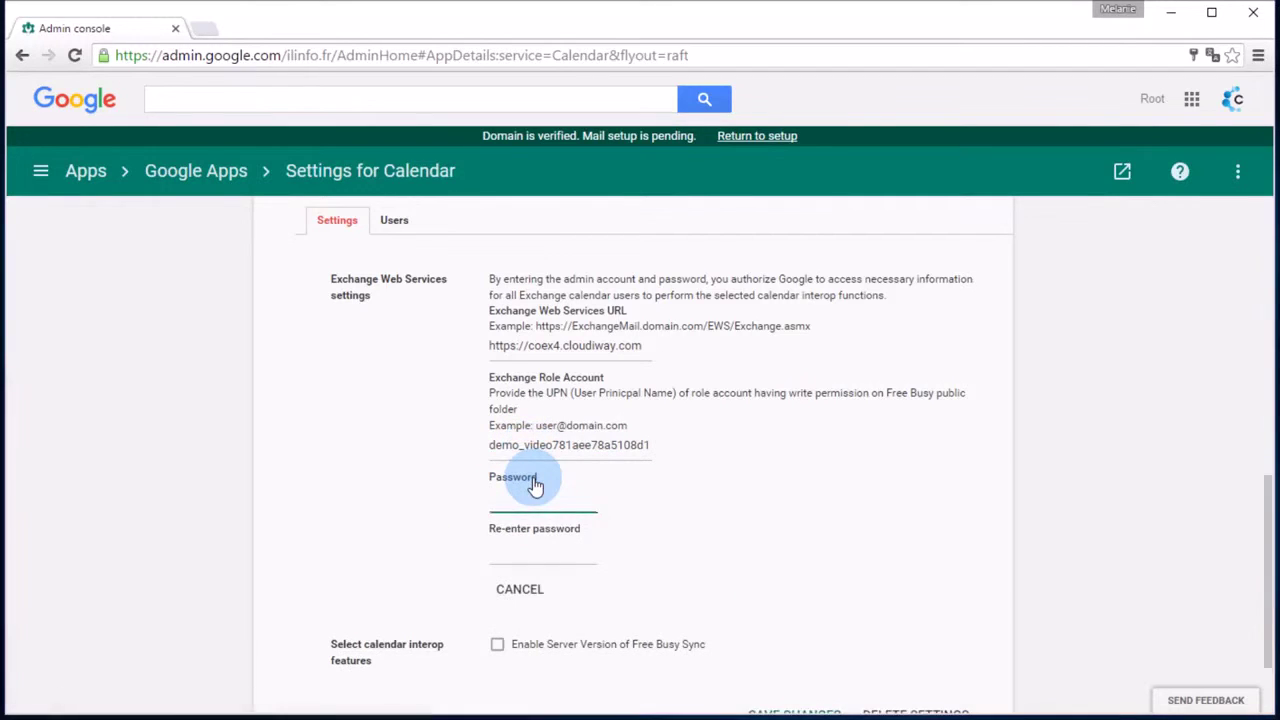
{"action": "key", "text": "alt+Tab"}
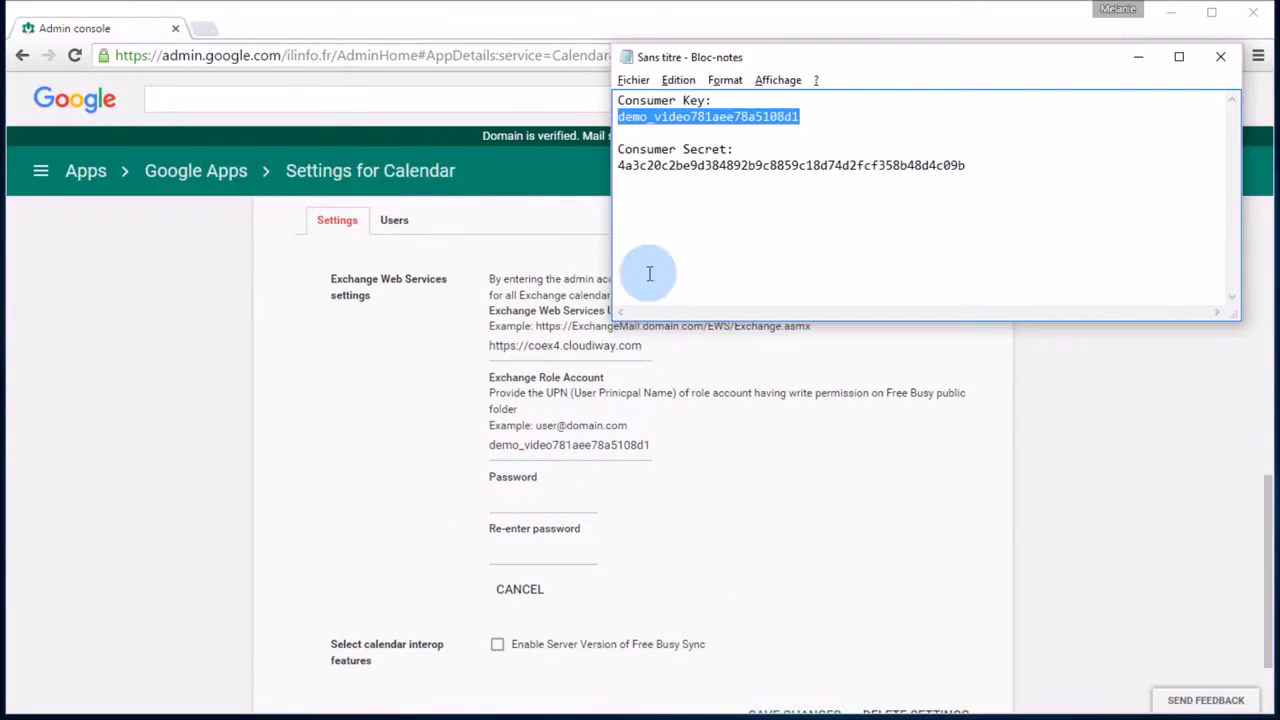
{"action": "left_click_drag", "start_coordinate": [618, 166], "coordinate": [968, 168]}
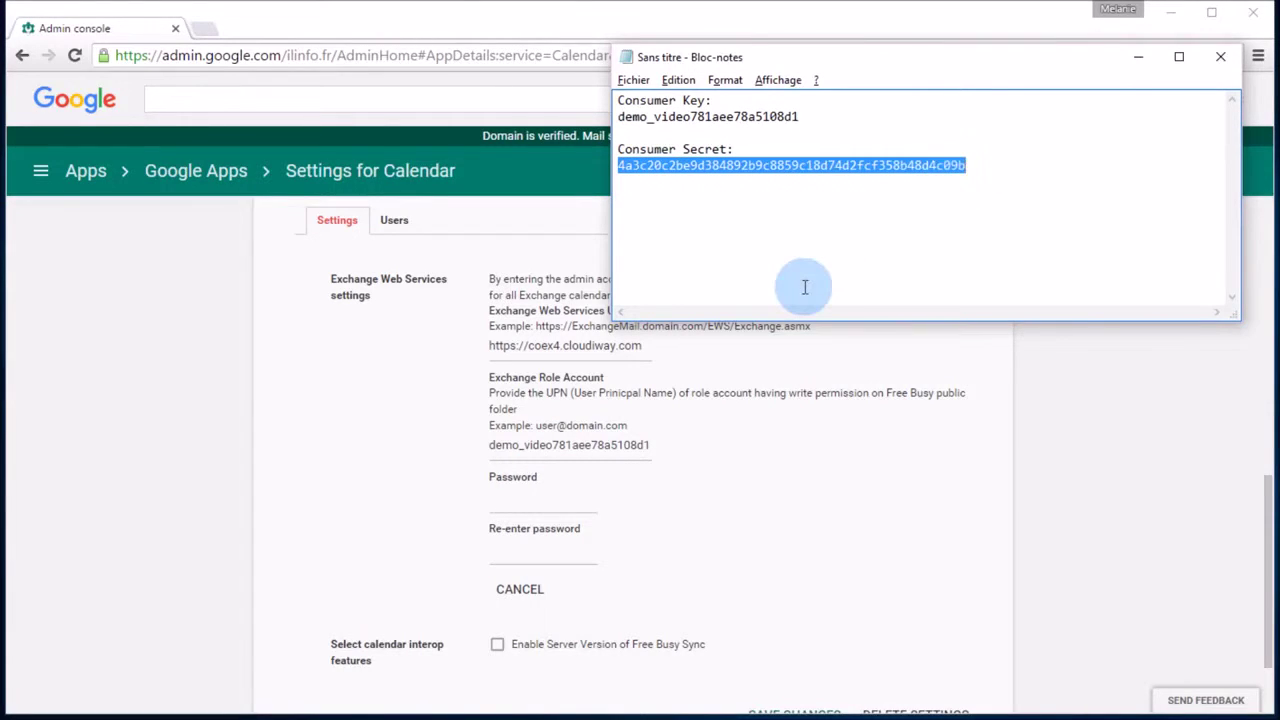
{"action": "left_click", "coordinate": [537, 502]}
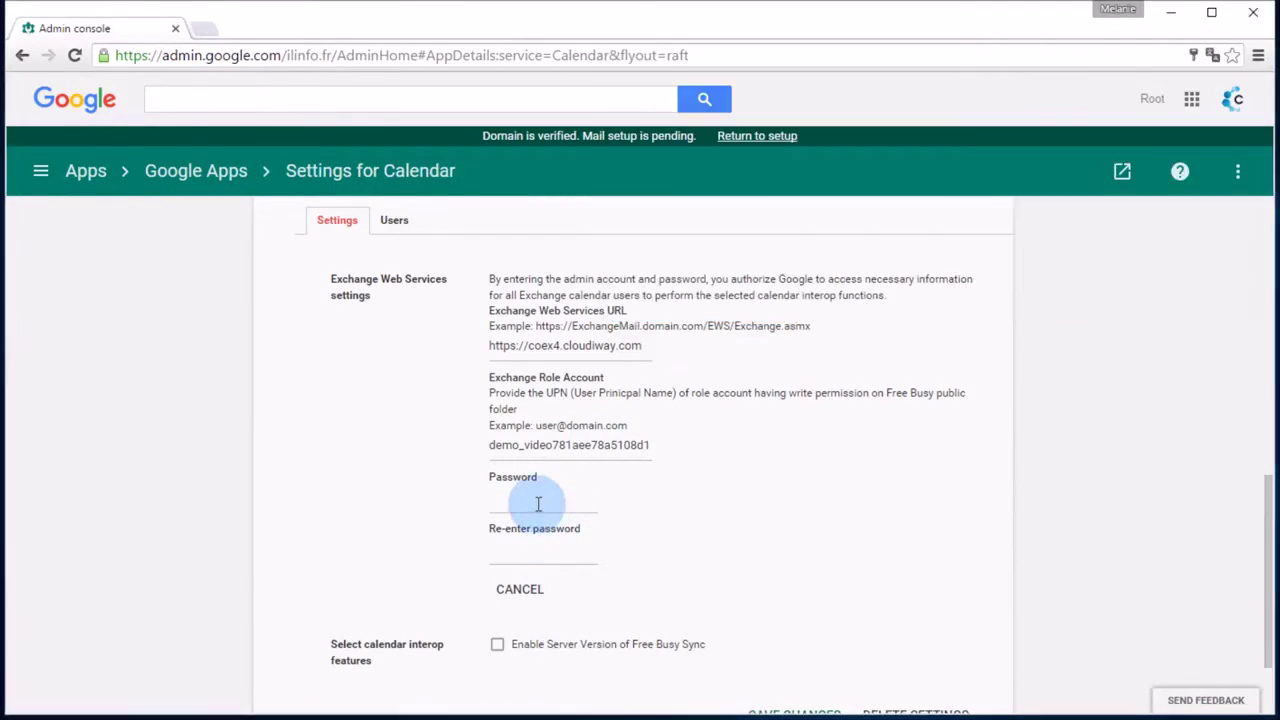
{"action": "key", "text": "ctrl+v"}
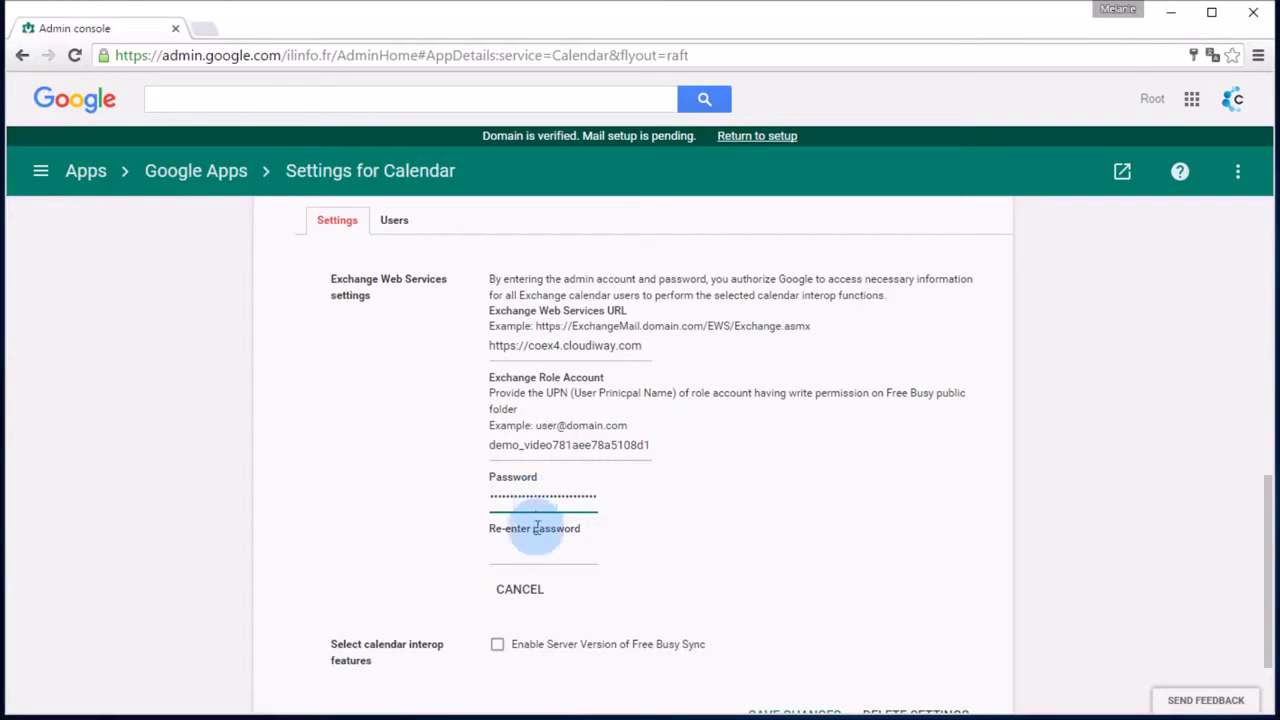
{"action": "left_click", "coordinate": [529, 549]}
{"action": "key", "text": "ctrl+v"}
{"action": "scroll", "coordinate": [530, 551], "scroll_direction": "down", "scroll_amount": 1}
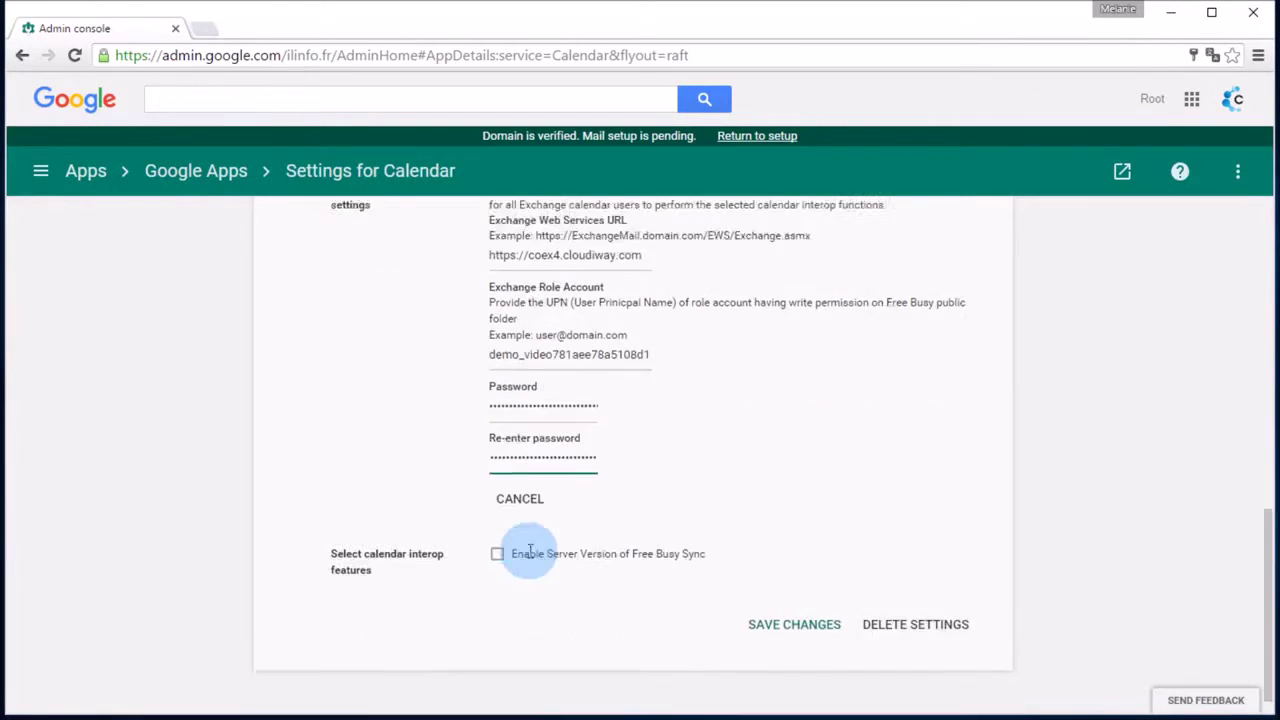
{"action": "left_click", "coordinate": [497, 527]}
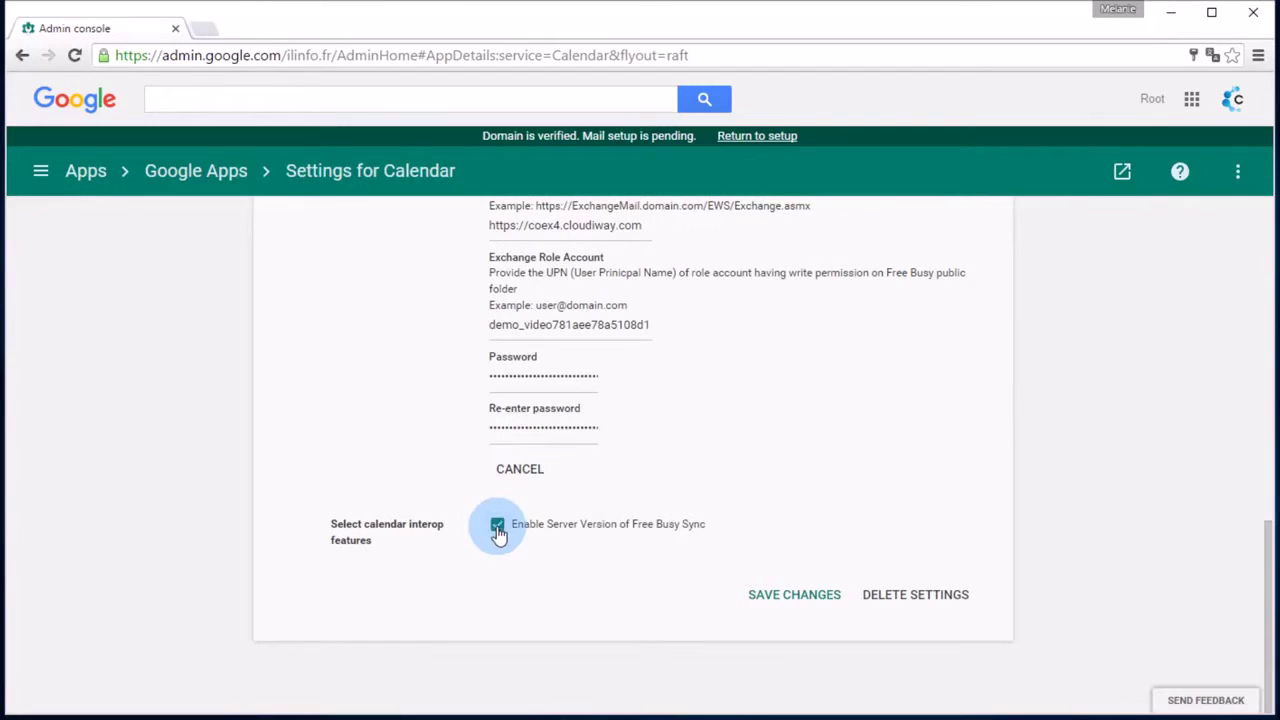
{"action": "left_click", "coordinate": [774, 602]}
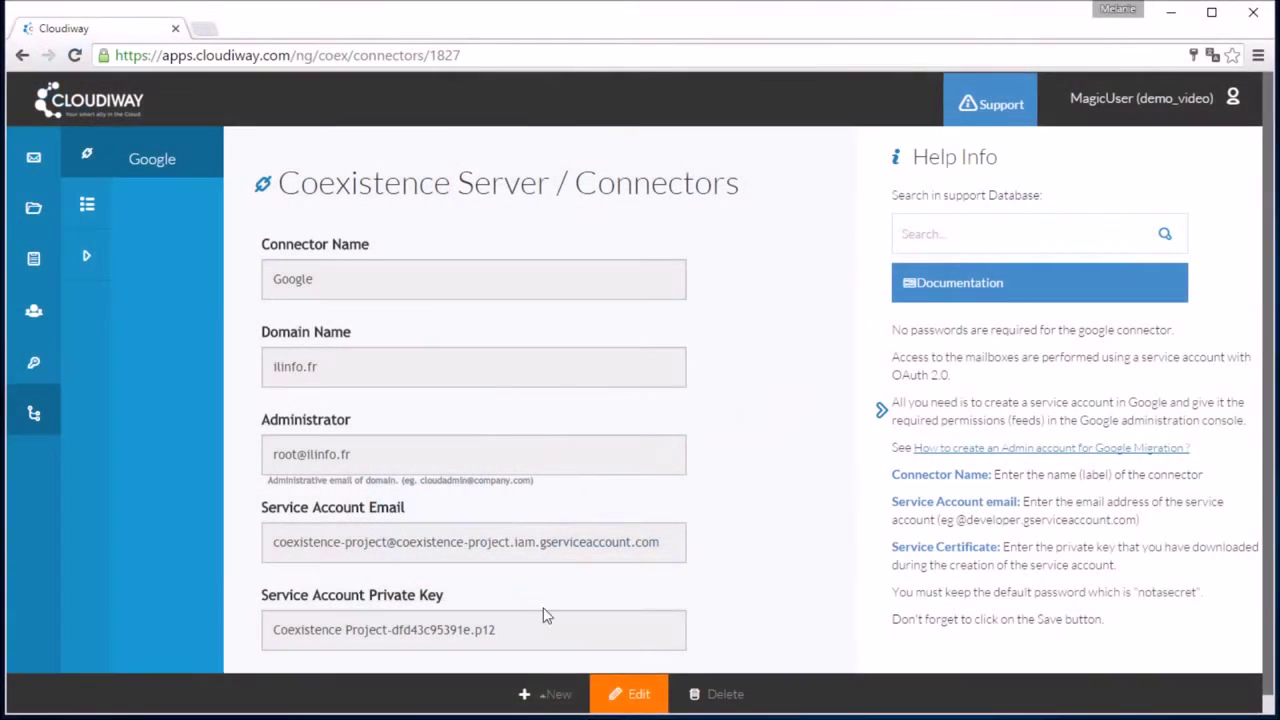
Begin a new Office 365 connector and name it Office365
{"action": "left_click", "coordinate": [530, 693]}
{"action": "left_click", "coordinate": [560, 610]}
{"action": "left_click", "coordinate": [515, 317]}
{"action": "type", "text": "O"}
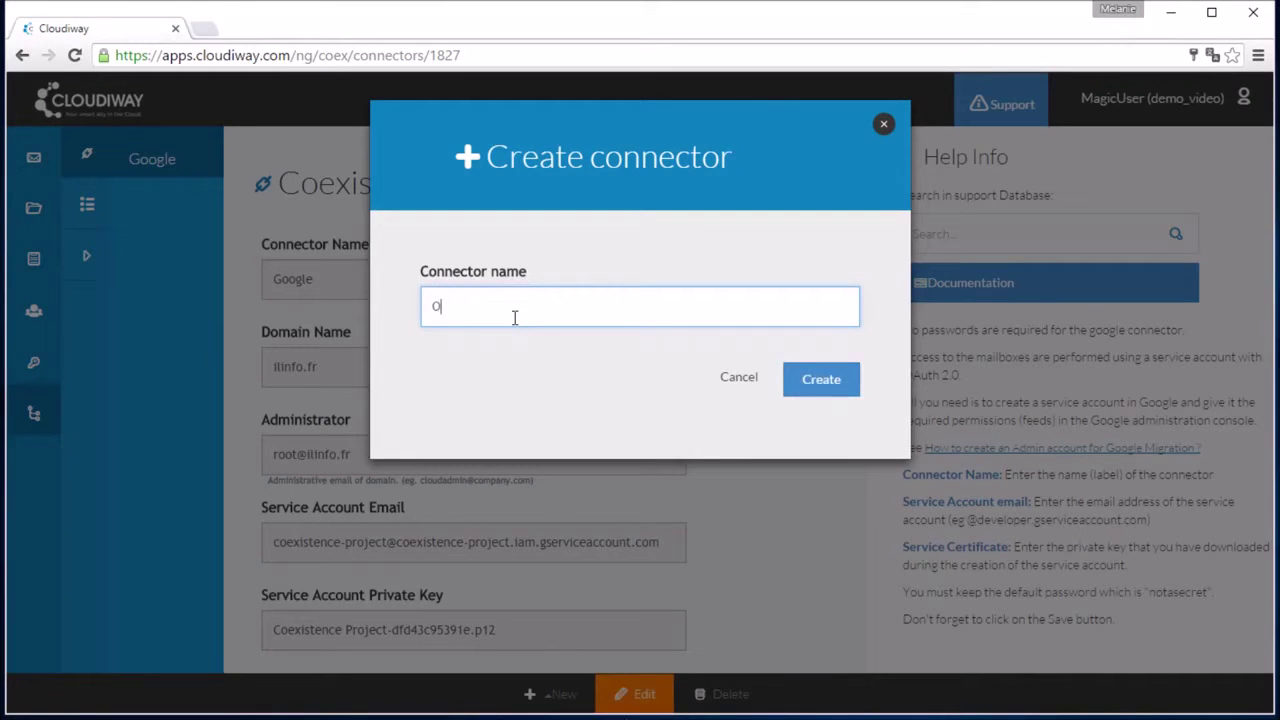
{"action": "type", "text": "ffice365"}
Create the Office365 connector with domain cloudiway.com and the administrator e-mail
{"action": "left_click", "coordinate": [840, 388]}
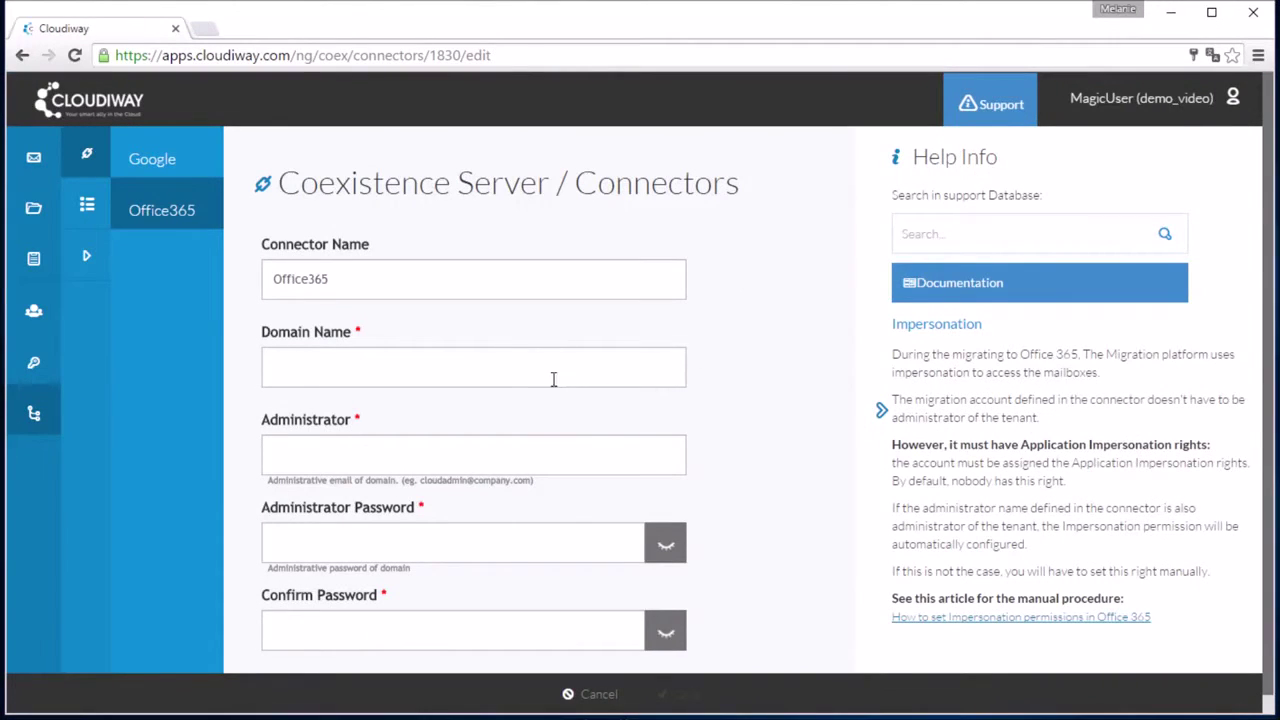
{"action": "left_click", "coordinate": [448, 371]}
{"action": "type", "text": "cloudiway.com"}
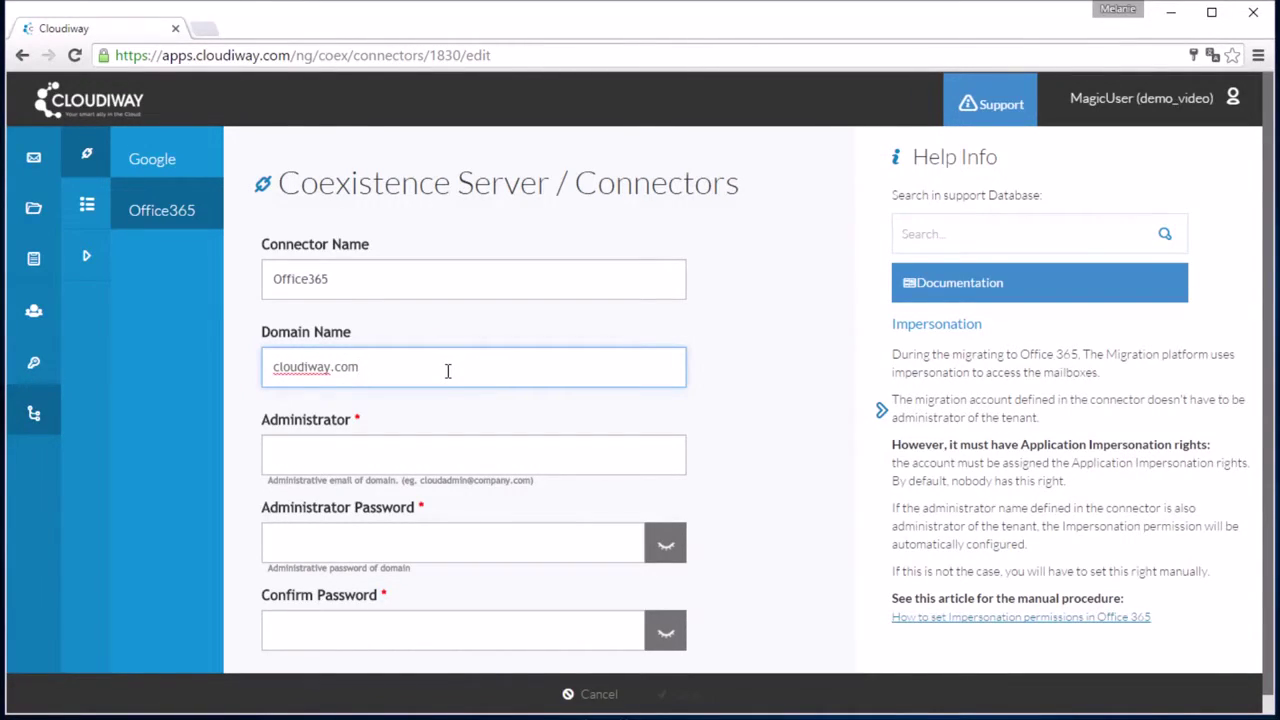
{"action": "left_click", "coordinate": [423, 446]}
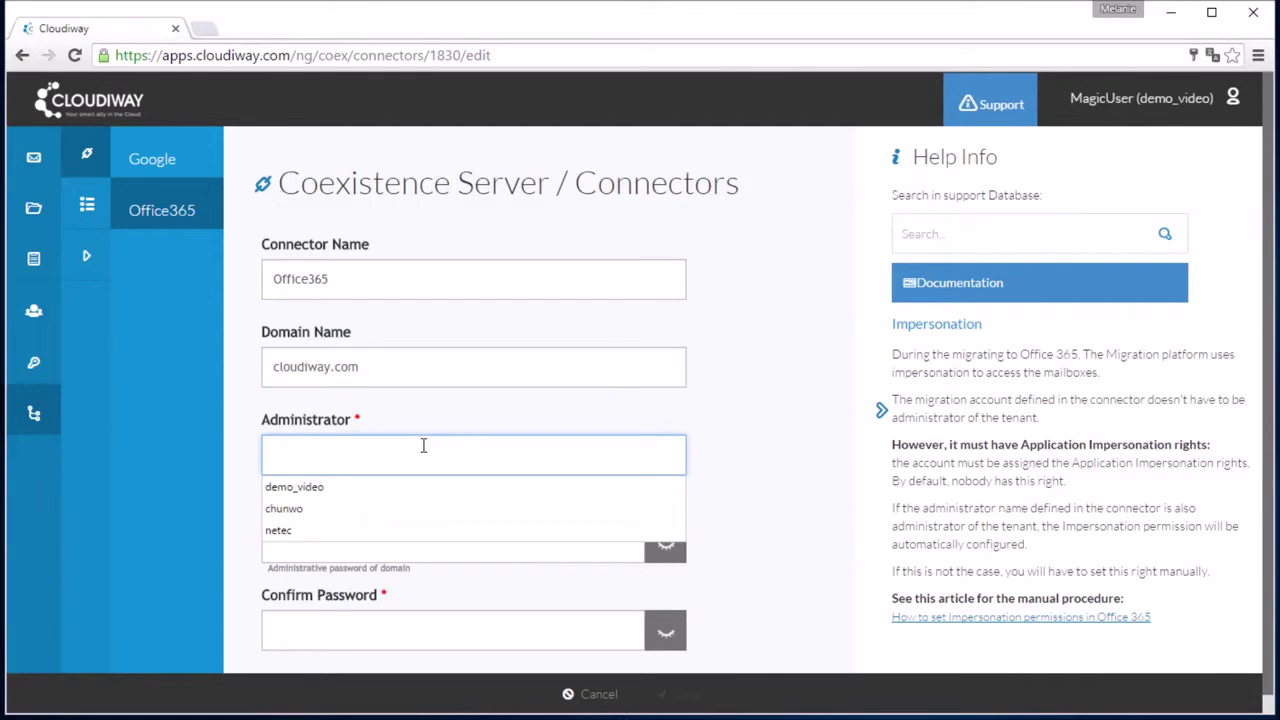
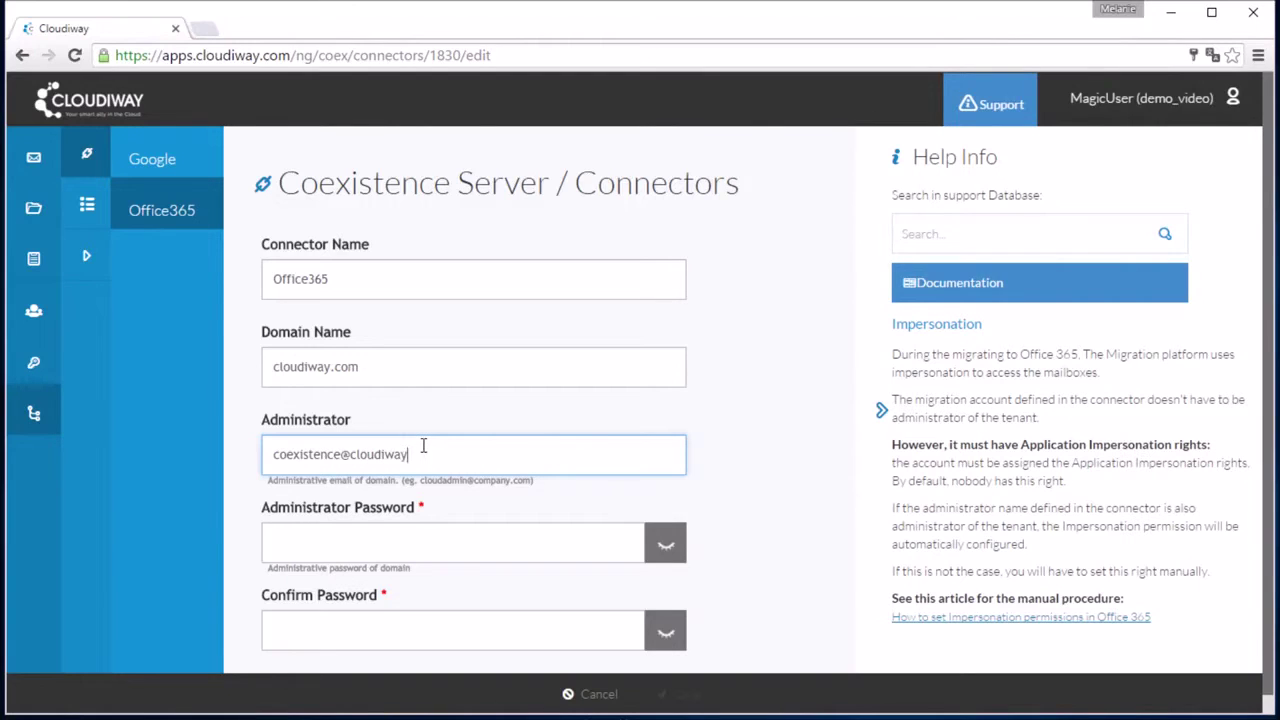
Enter and confirm the administrator password, then begin a 'connect.' command in PowerShell
{"action": "left_click", "coordinate": [398, 545]}
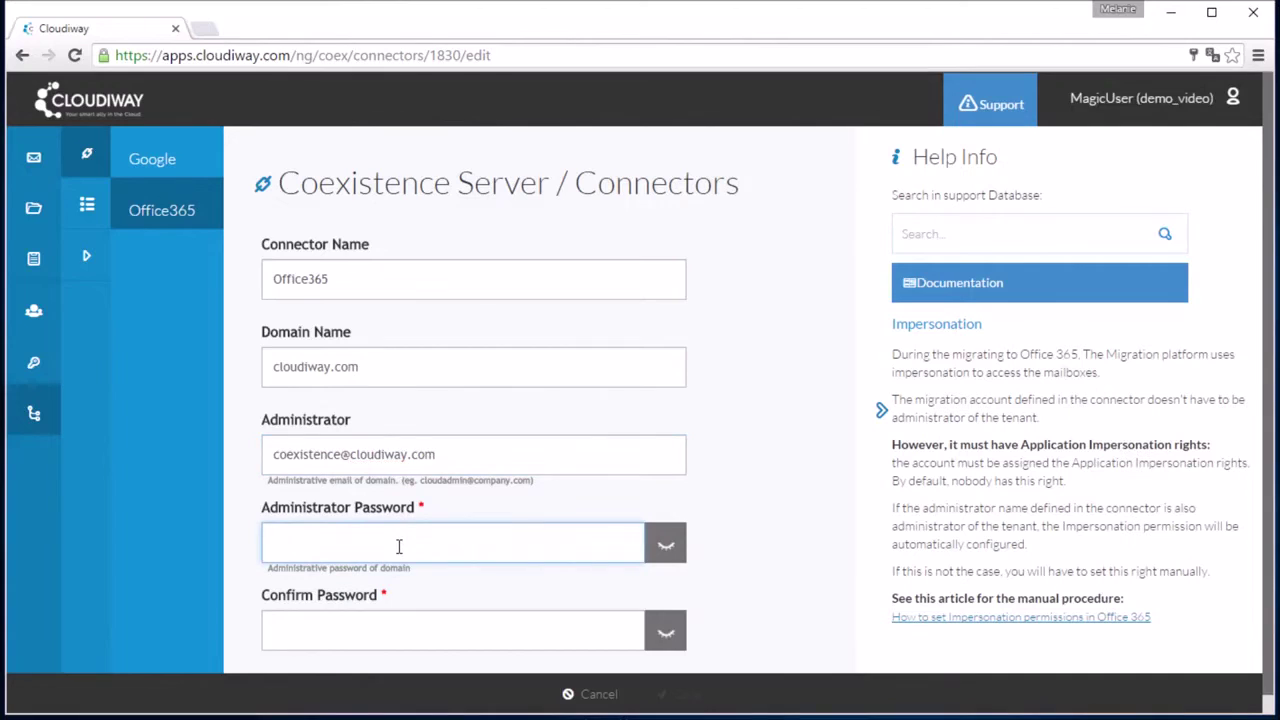
{"action": "type", "text": "••••••"}
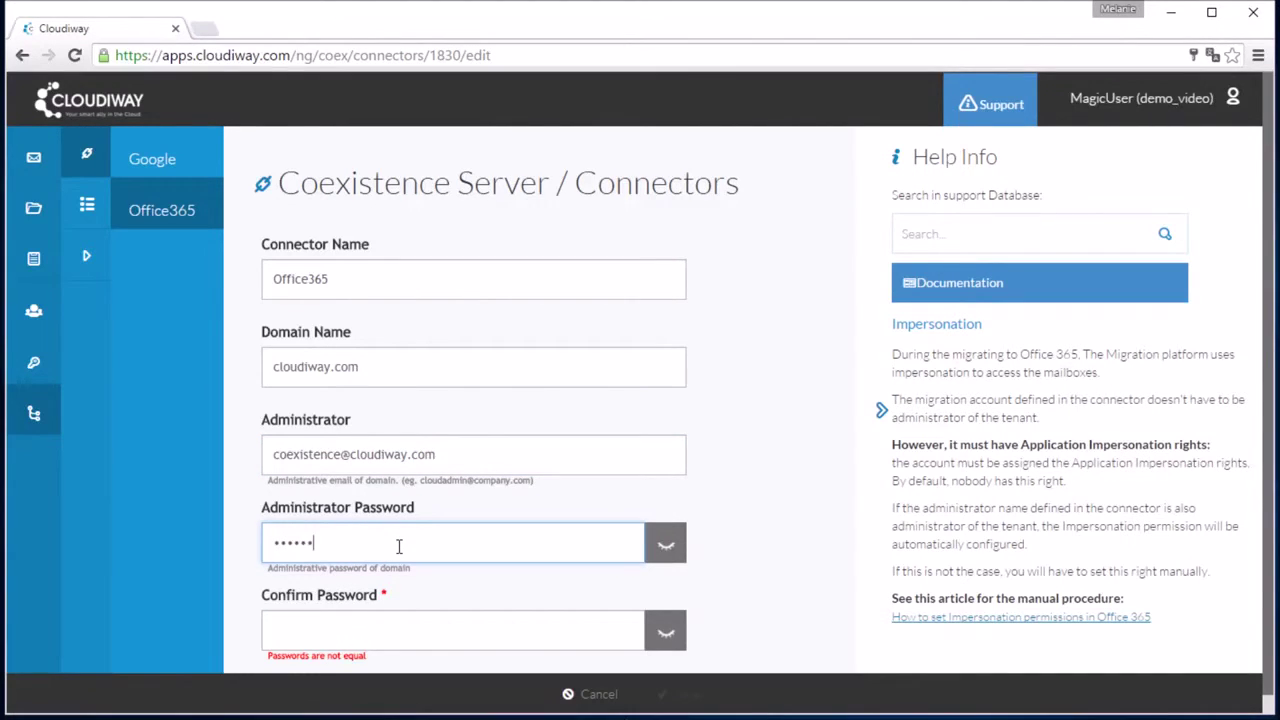
{"action": "key", "text": "Tab"}
{"action": "type", "text": "••••••"}
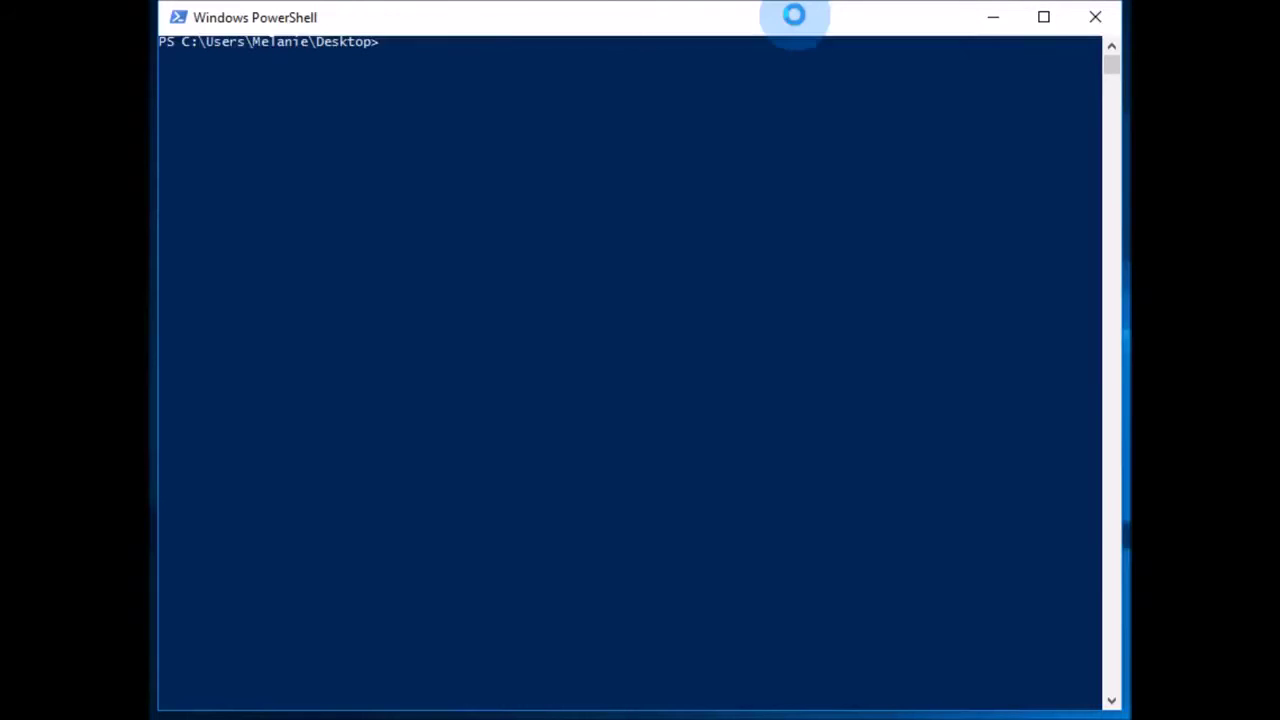
{"action": "type", "text": "connect."}
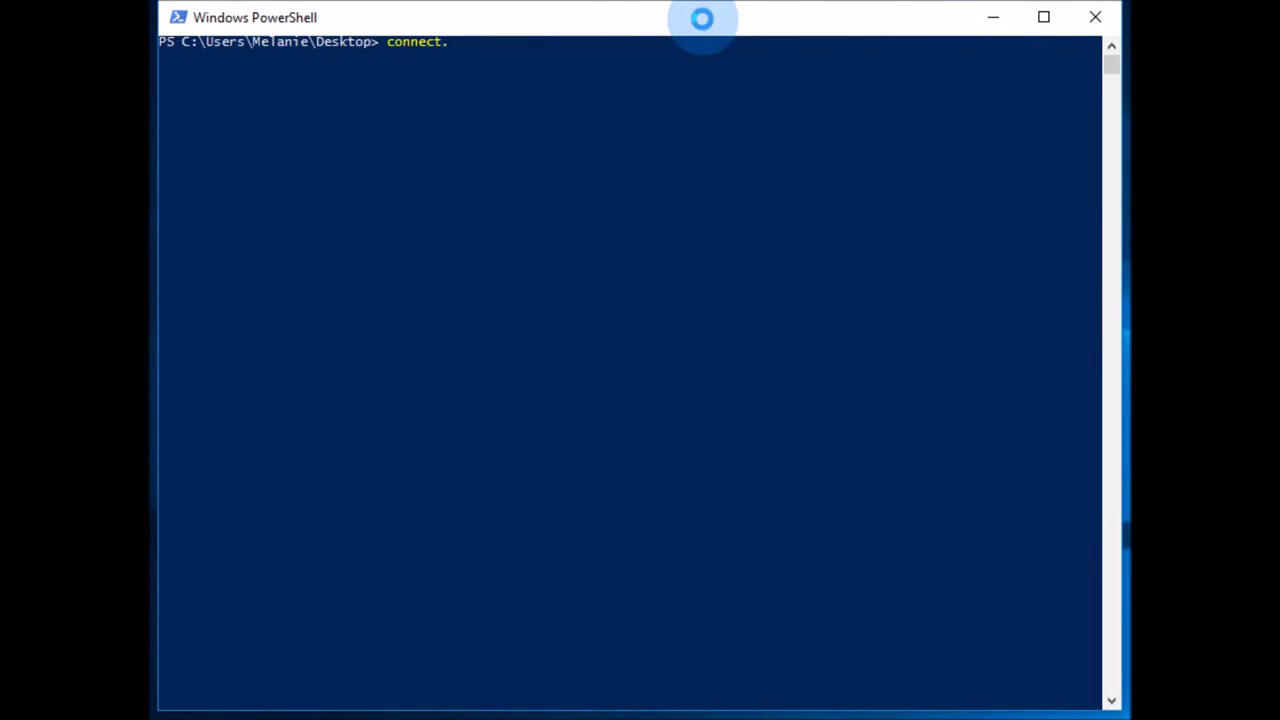
Run connect.ps1 and sign in with the saved Office 365 administrator account and password
{"action": "key", "text": "Tab"}
{"action": "key", "text": "Return"}
{"action": "type", "text": "m"}
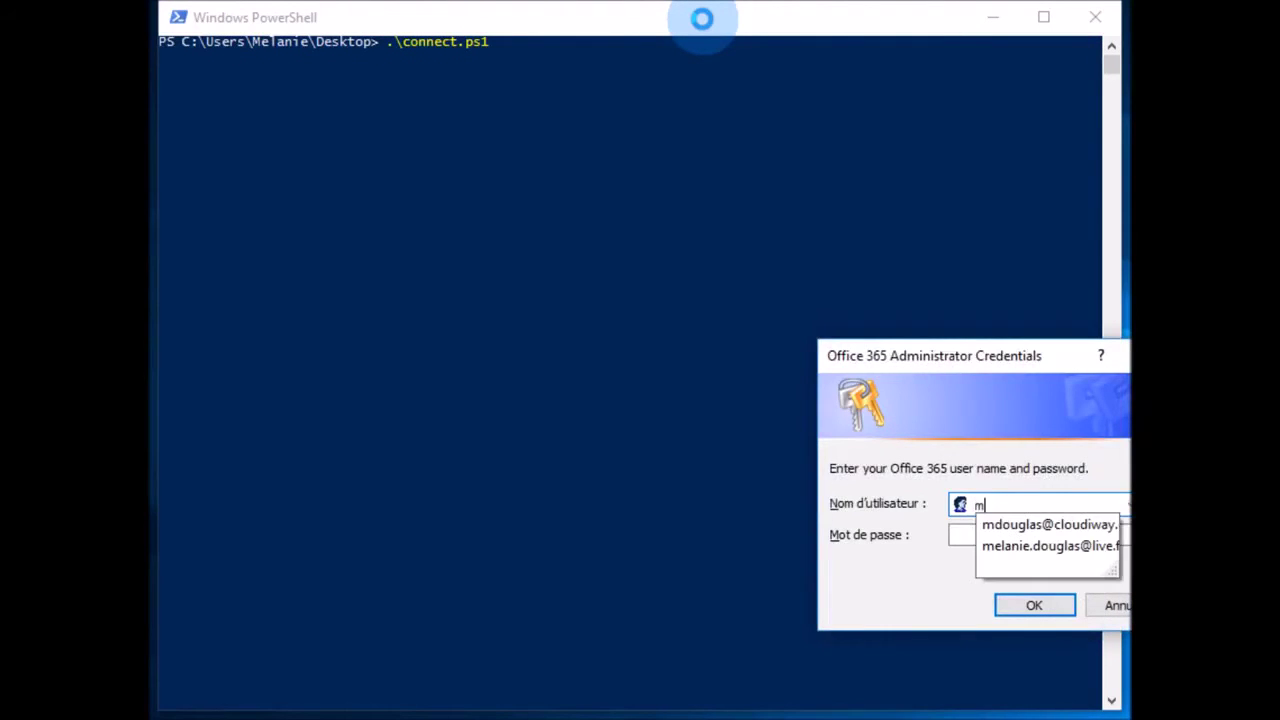
{"action": "key", "text": "Down"}
{"action": "key", "text": "Tab"}
{"action": "type", "text": "********"}
{"action": "key", "text": "Return"}
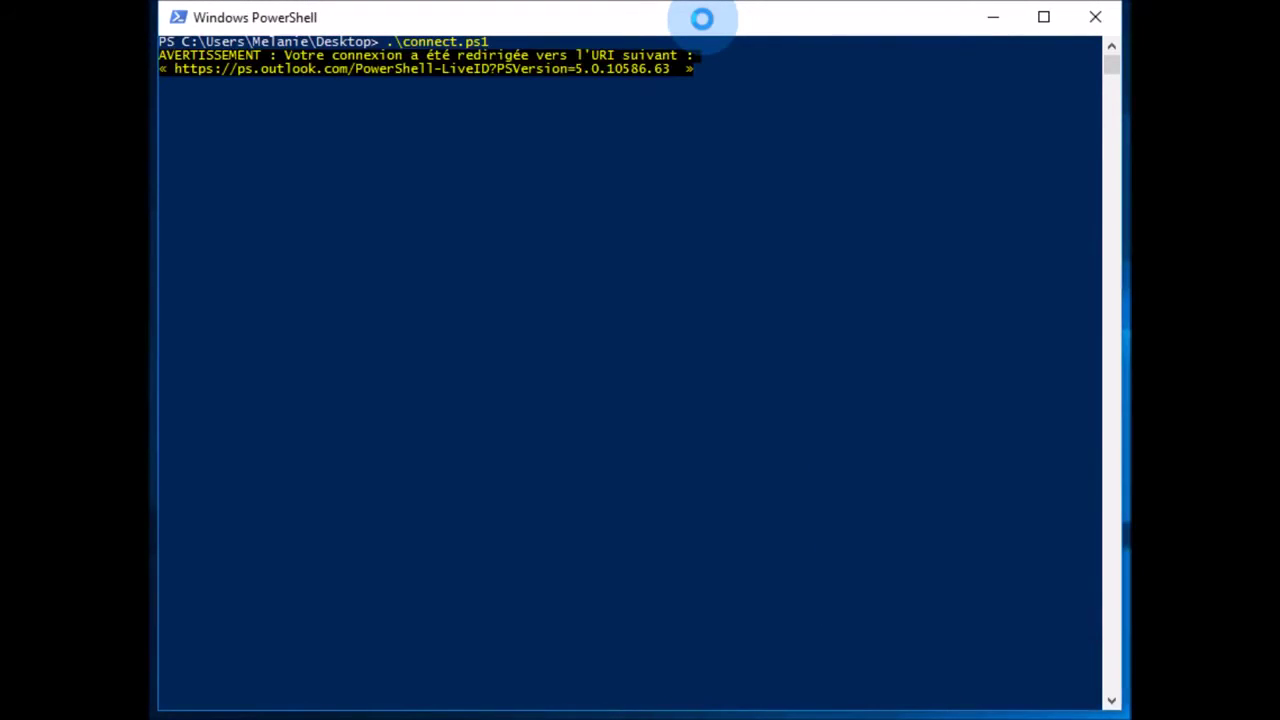